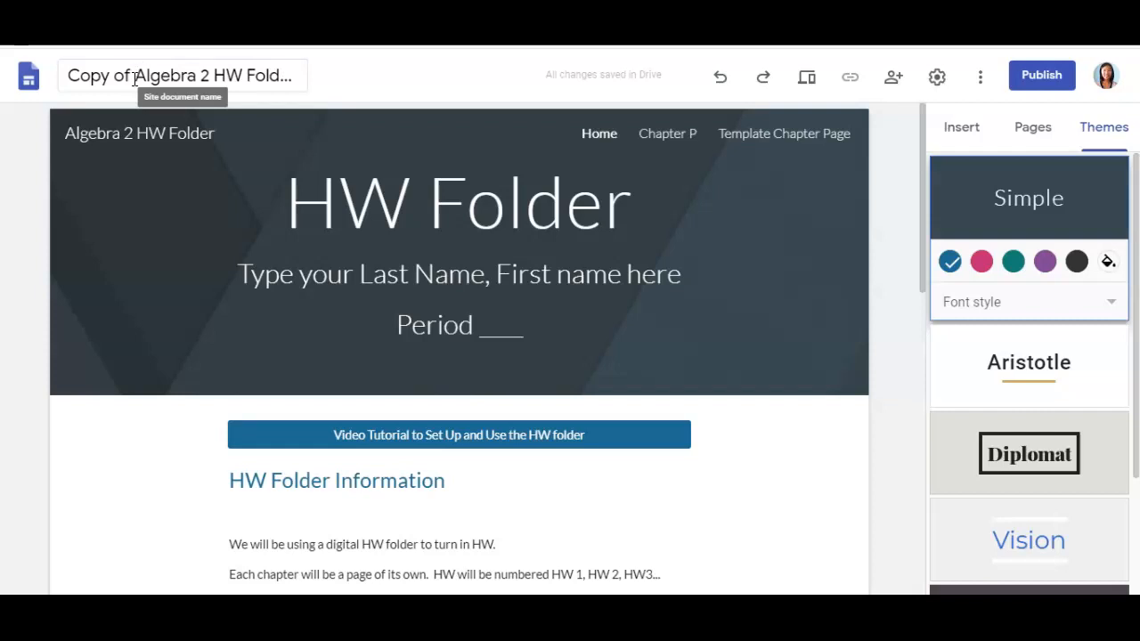
- Delete 'Copy of' and 'Template' from the site name so it reads 'Algebra 2 HW Folder'
{"action": "left_click", "coordinate": [135, 76]}
{"action": "left_click_drag", "start_coordinate": [135, 77], "coordinate": [64, 75]}
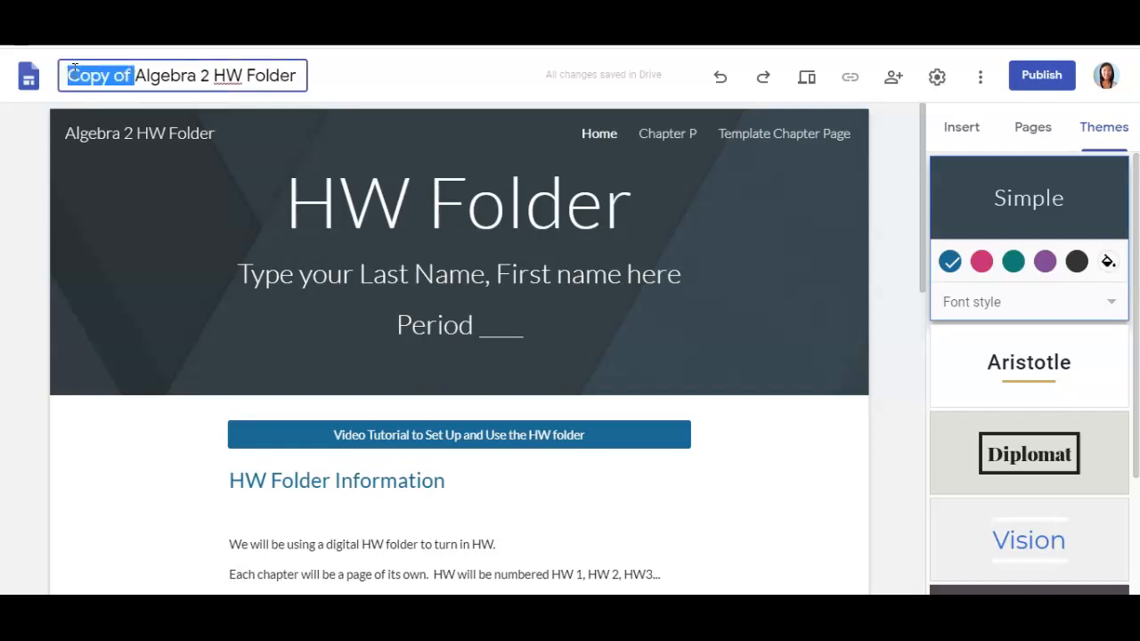
{"action": "key", "text": "BackSpace"}
{"action": "left_click_drag", "start_coordinate": [234, 75], "coordinate": [329, 75]}
{"action": "key", "text": "BackSpace"}
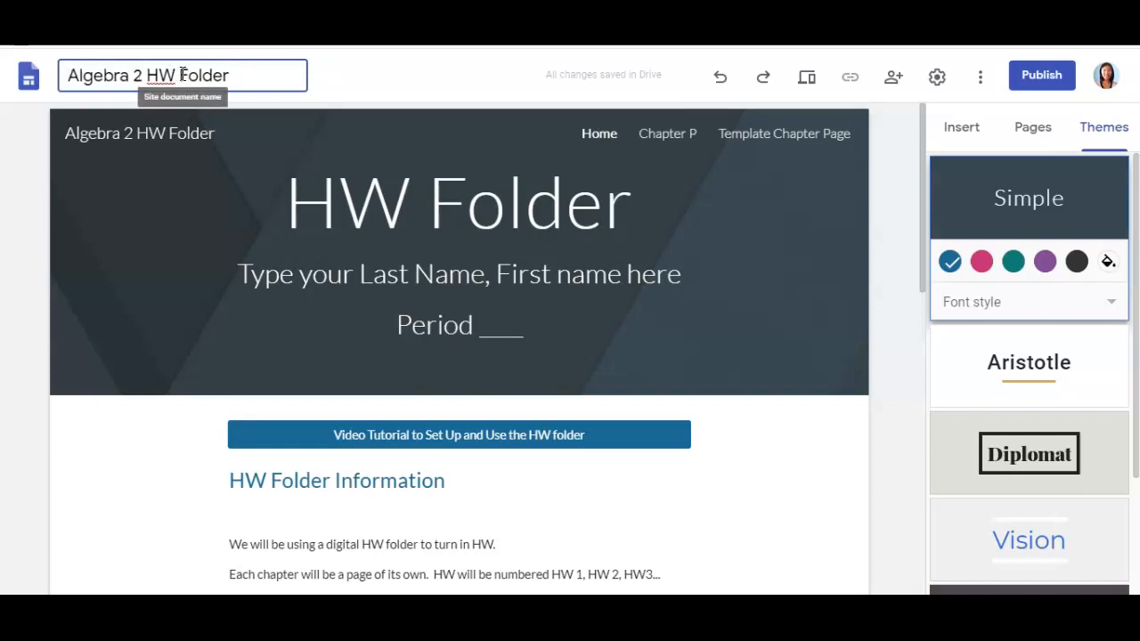
{"action": "mouse_move", "coordinate": [301, 246]}
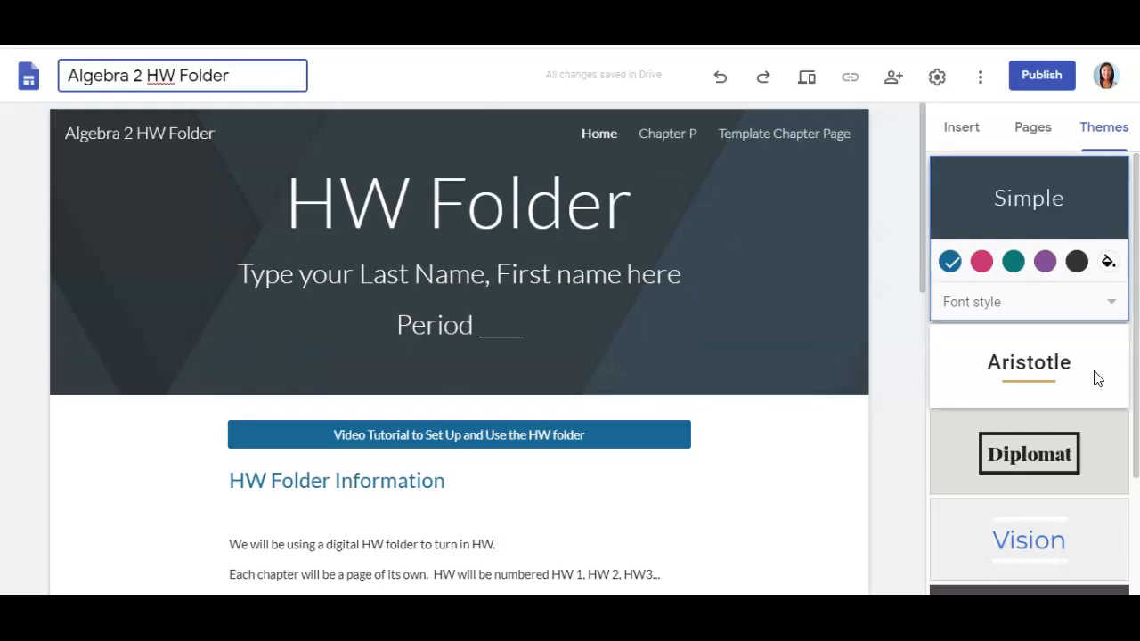
{"action": "scroll", "coordinate": [1099, 392], "scroll_direction": "down", "scroll_amount": 2}
{"action": "scroll", "coordinate": [1096, 394], "scroll_direction": "up", "scroll_amount": 2}
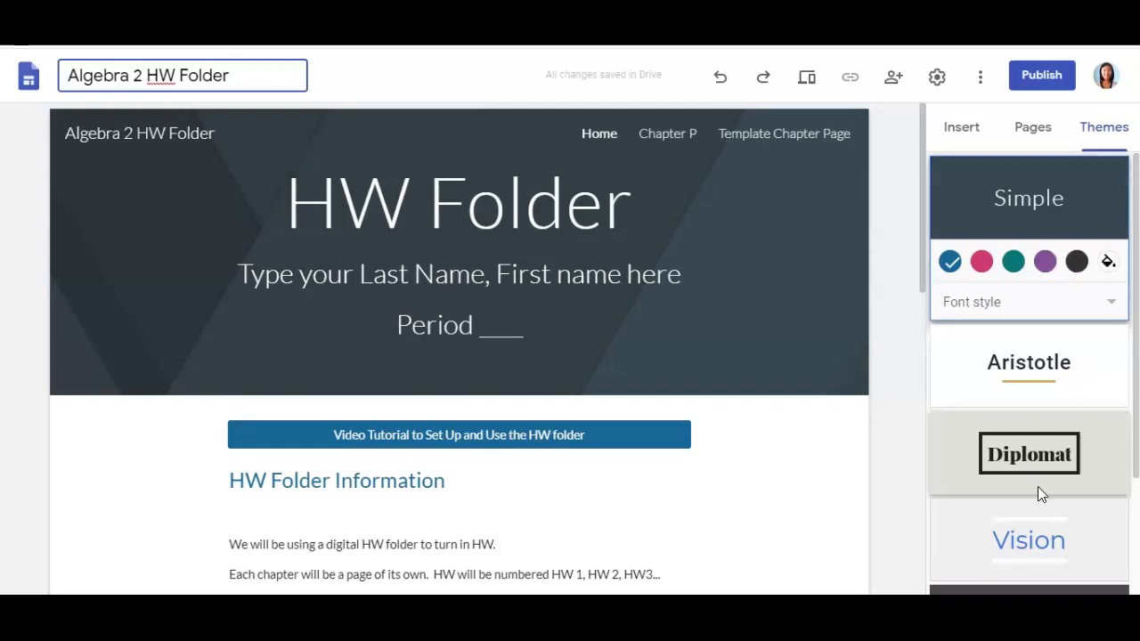
{"action": "left_click", "coordinate": [883, 501]}
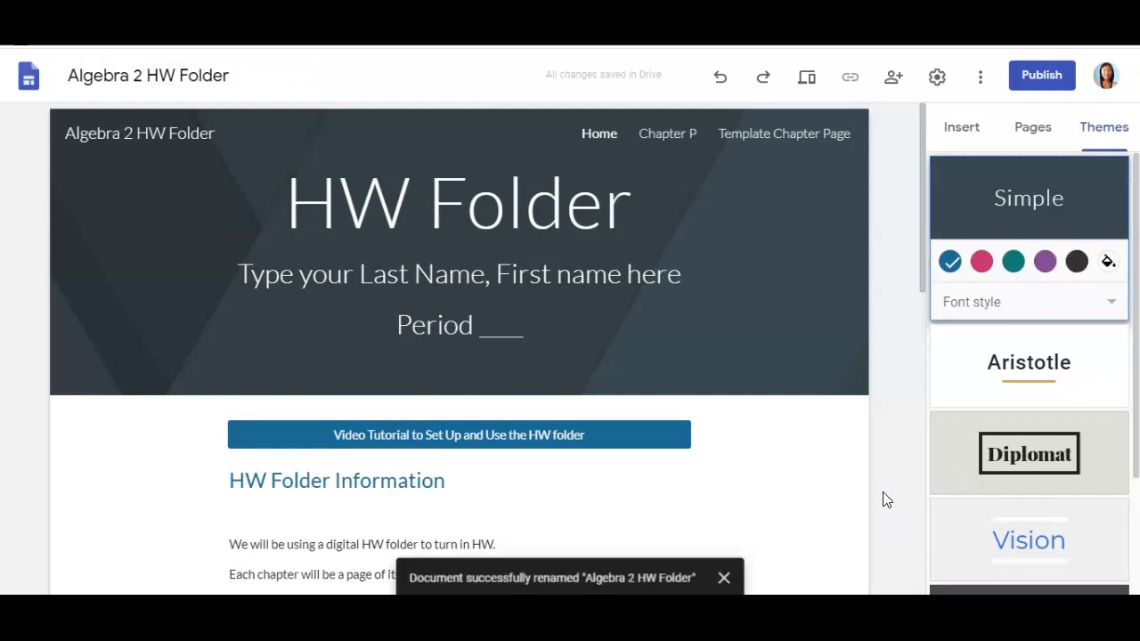
{"action": "scroll", "coordinate": [839, 490], "scroll_direction": "down", "scroll_amount": 1}
{"action": "scroll", "coordinate": [839, 495], "scroll_direction": "down", "scroll_amount": 1}
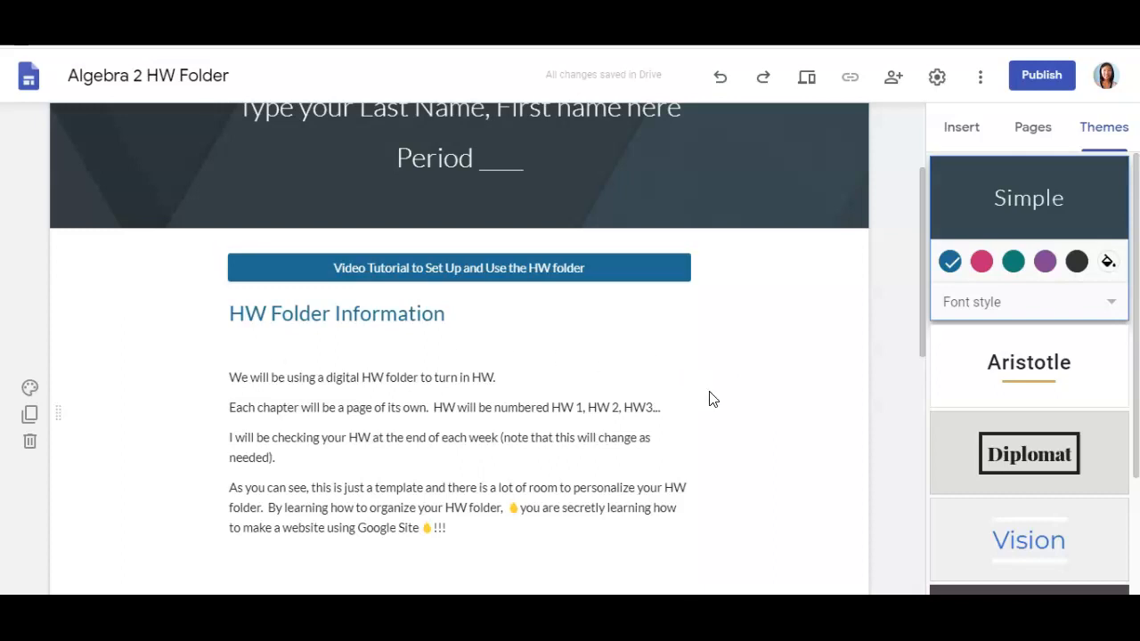
{"action": "scroll", "coordinate": [723, 394], "scroll_direction": "up", "scroll_amount": 2}
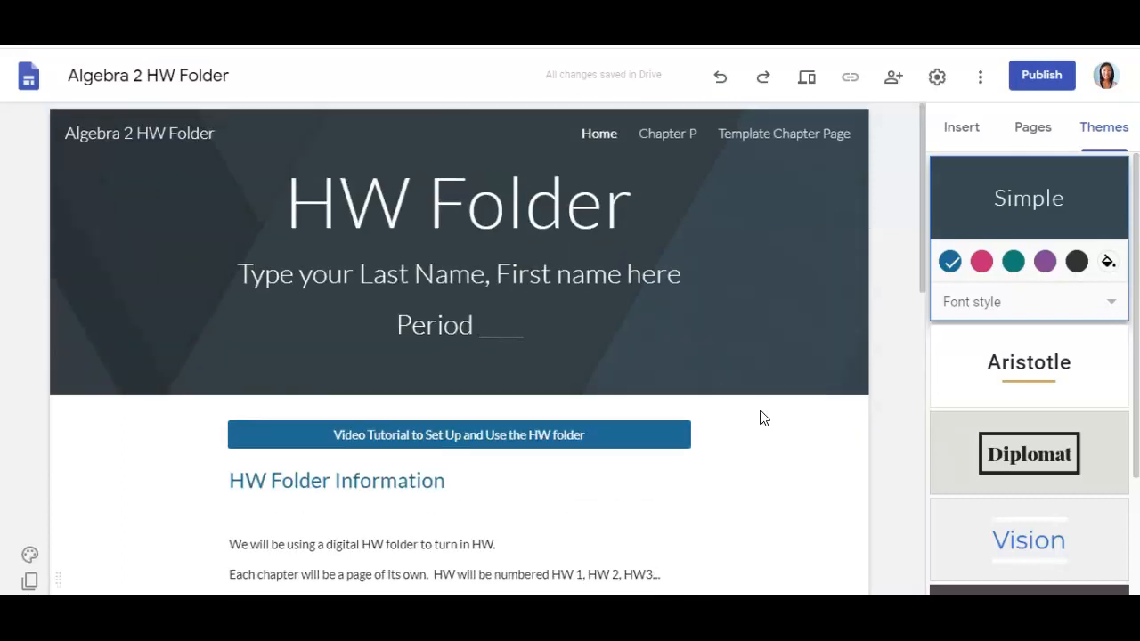
{"action": "scroll", "coordinate": [787, 438], "scroll_direction": "down", "scroll_amount": 1}
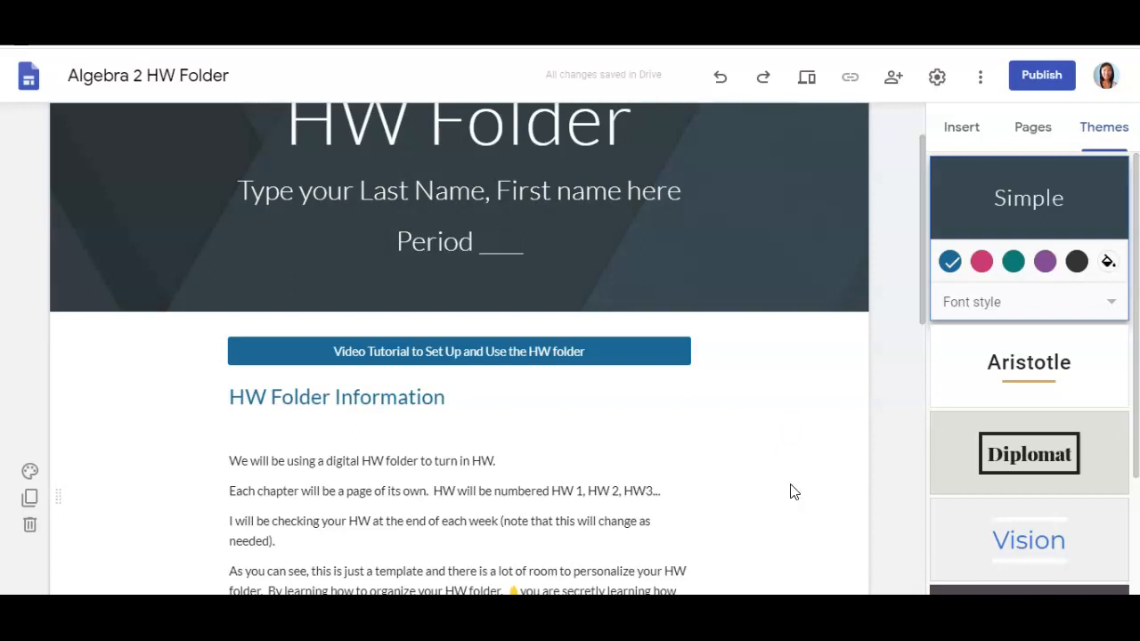
{"action": "scroll", "coordinate": [793, 491], "scroll_direction": "down", "scroll_amount": 1}
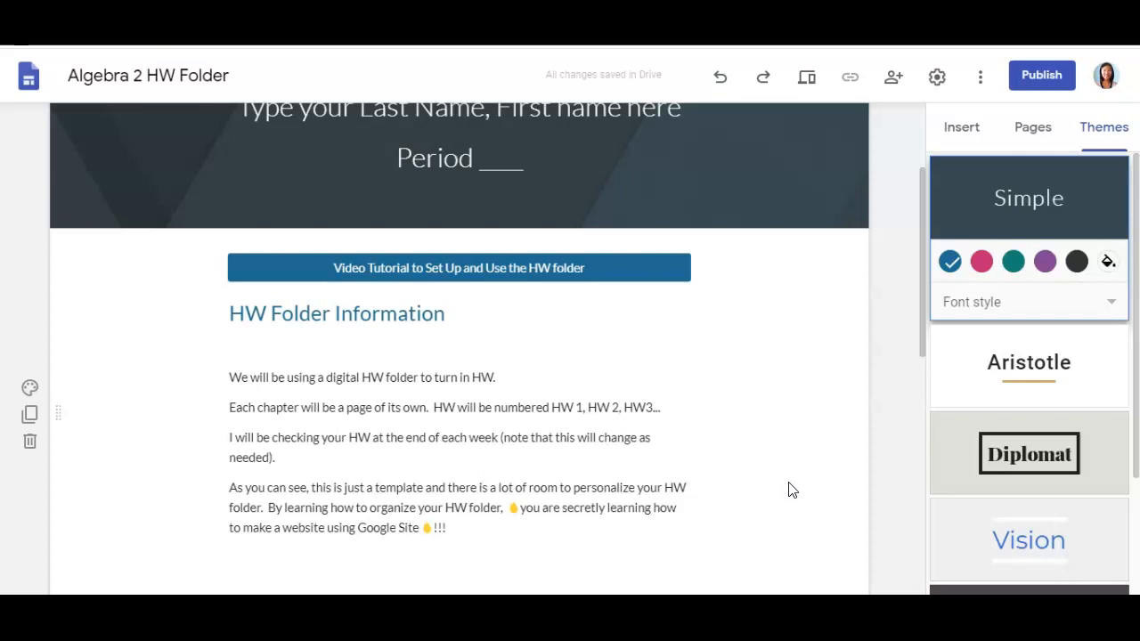
{"action": "scroll", "coordinate": [788, 490], "scroll_direction": "up", "scroll_amount": 2}
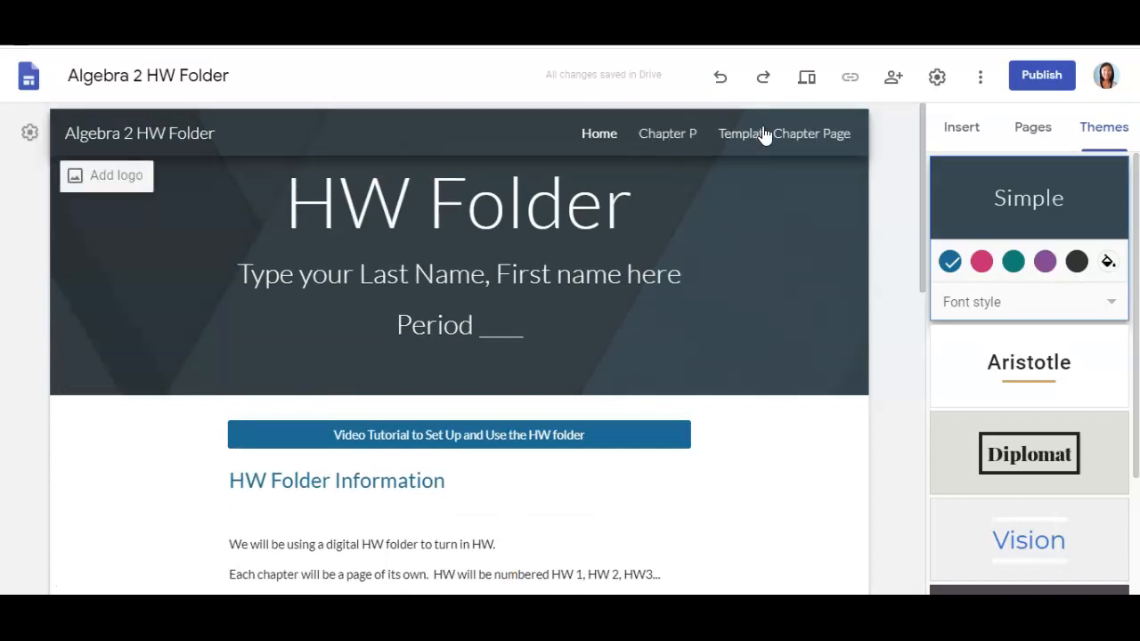
- Go to the Chapter P page and browse the Insert panel's content and layout options
{"action": "left_click", "coordinate": [673, 136]}
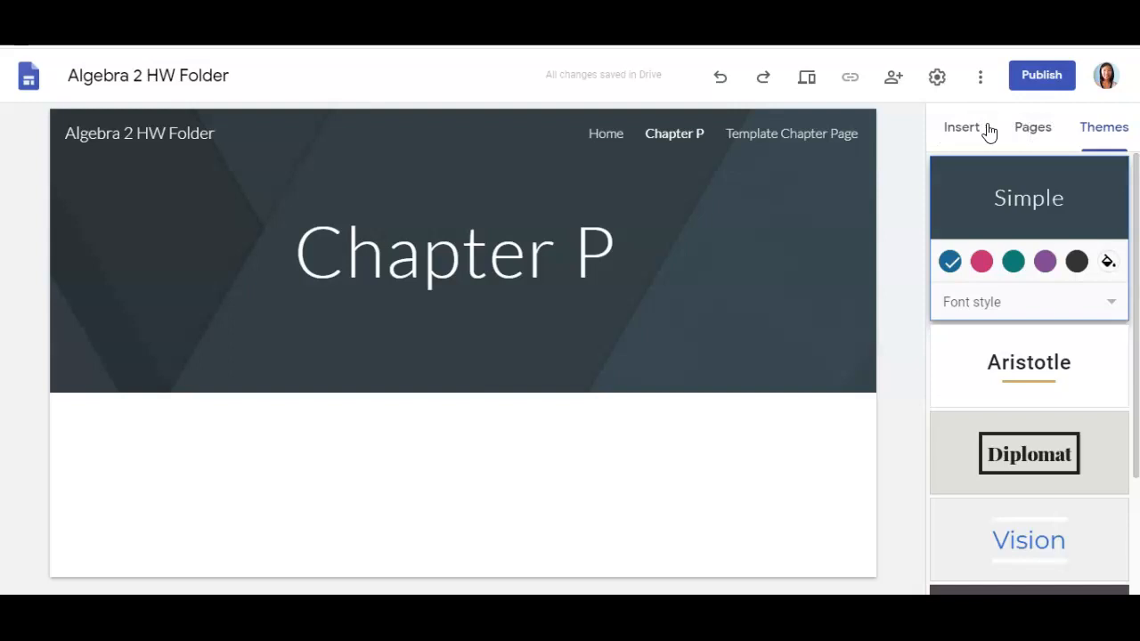
{"action": "left_click", "coordinate": [960, 127]}
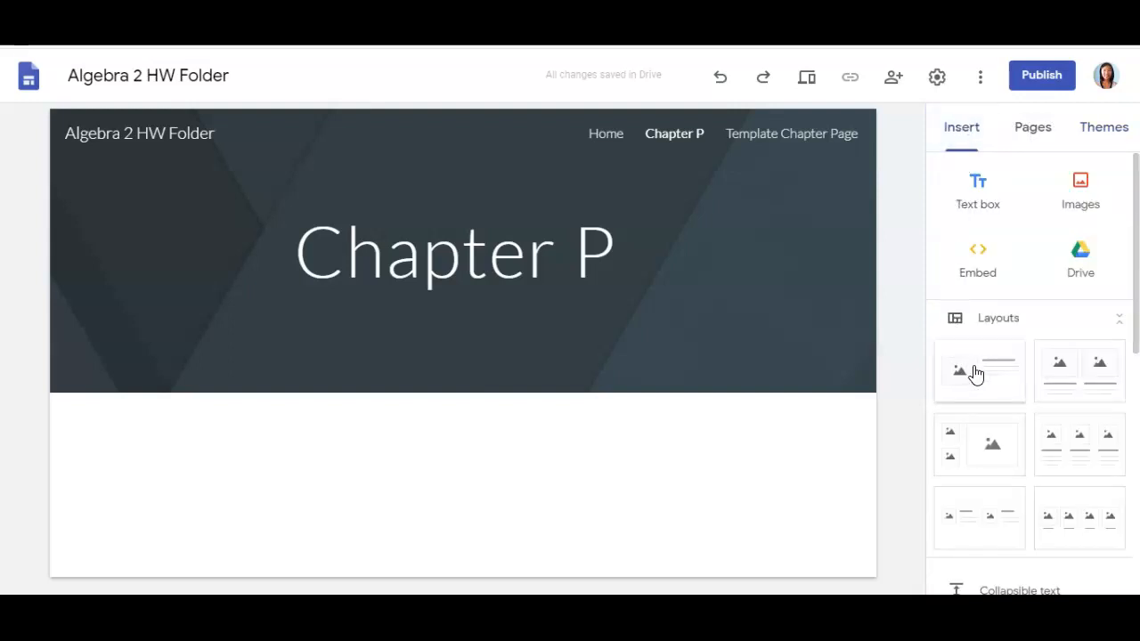
{"action": "left_click", "coordinate": [1042, 135]}
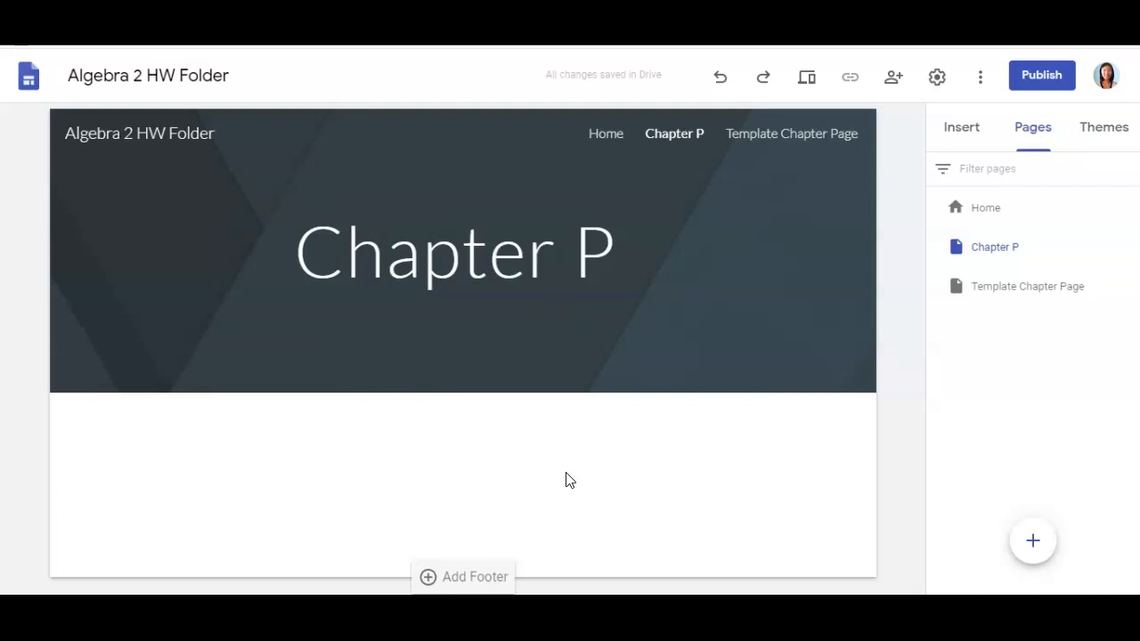
{"action": "left_click", "coordinate": [962, 135]}
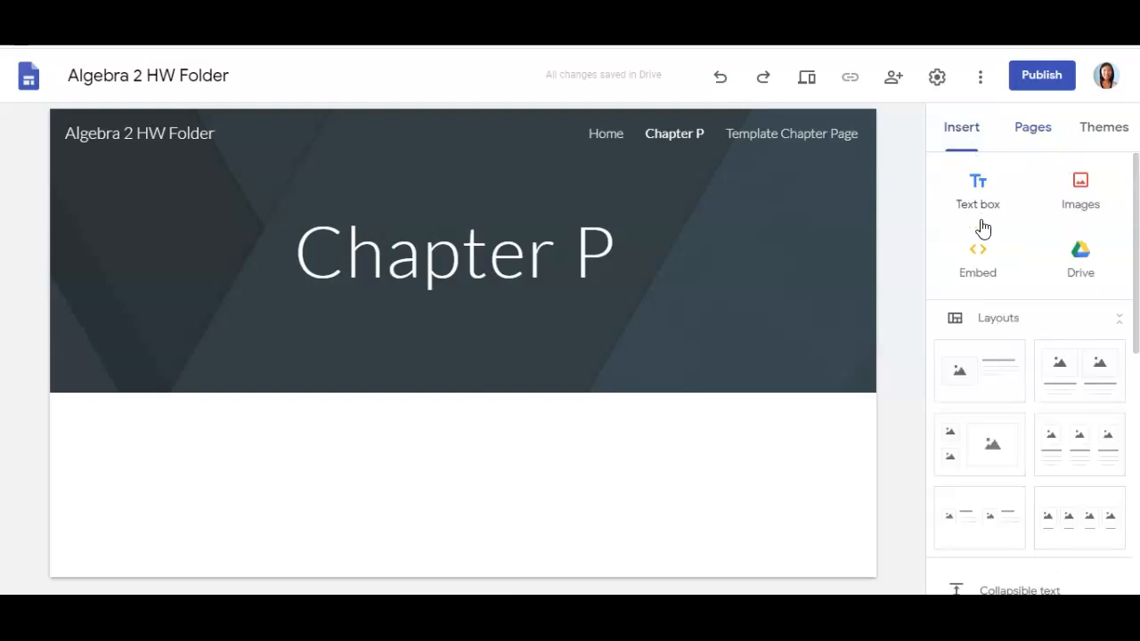
{"action": "scroll", "coordinate": [1039, 306], "scroll_direction": "down", "scroll_amount": 2}
{"action": "scroll", "coordinate": [1042, 308], "scroll_direction": "down", "scroll_amount": 4}
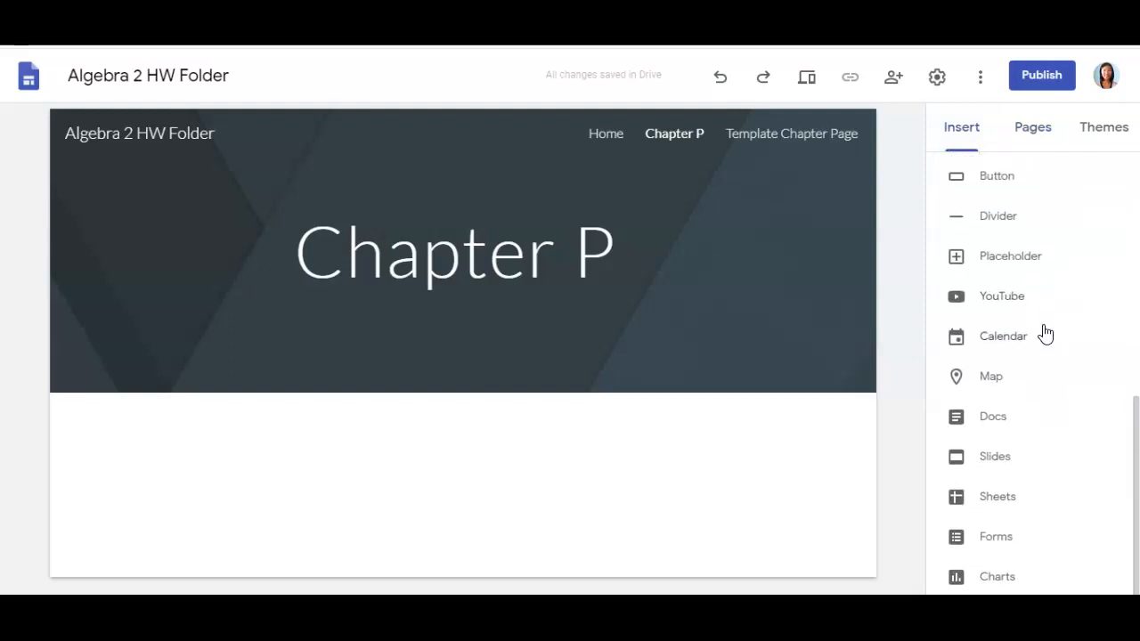
{"action": "scroll", "coordinate": [1045, 333], "scroll_direction": "up", "scroll_amount": 6}
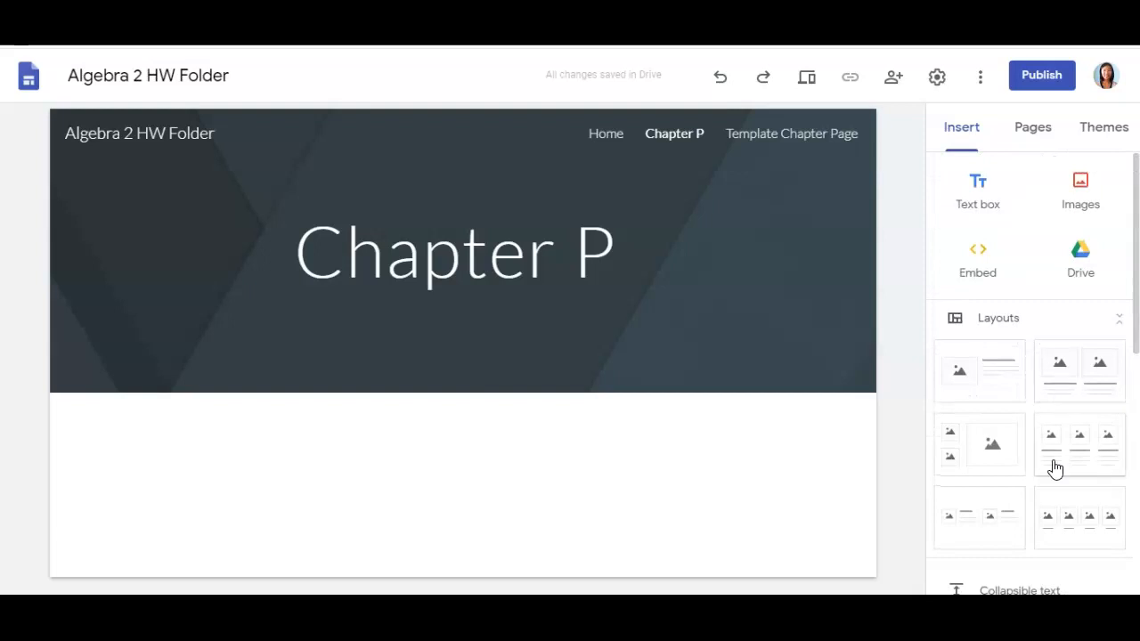
- Add a three-image row to Chapter P with captions HW 1, HW 2 and HW 3
{"action": "left_click", "coordinate": [1084, 532]}
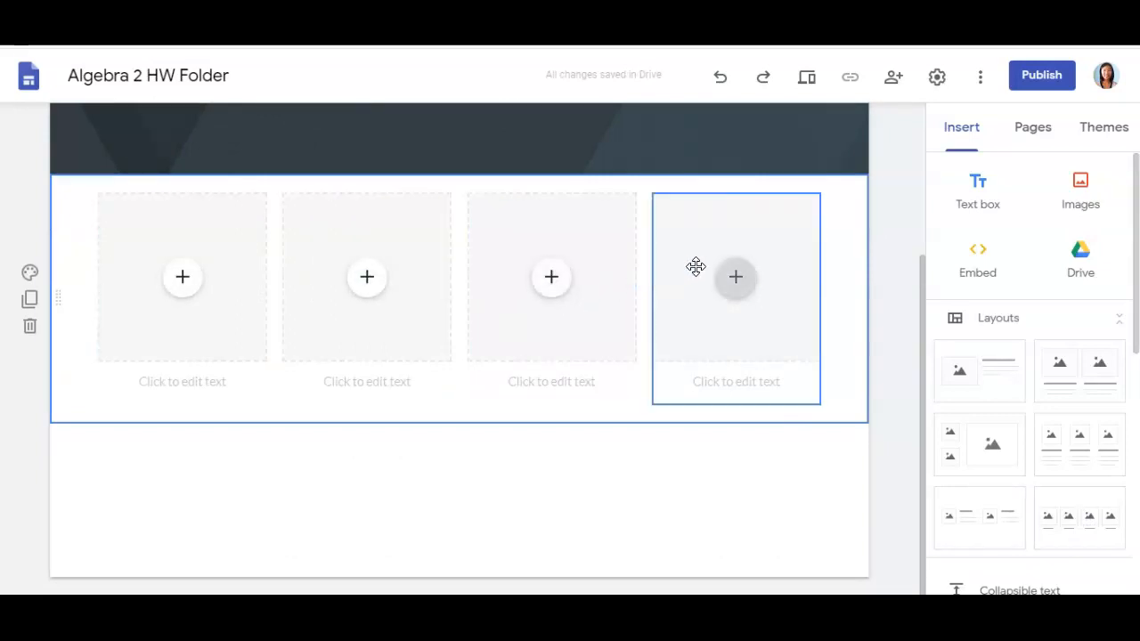
{"action": "left_click", "coordinate": [695, 267]}
{"action": "left_click", "coordinate": [679, 170]}
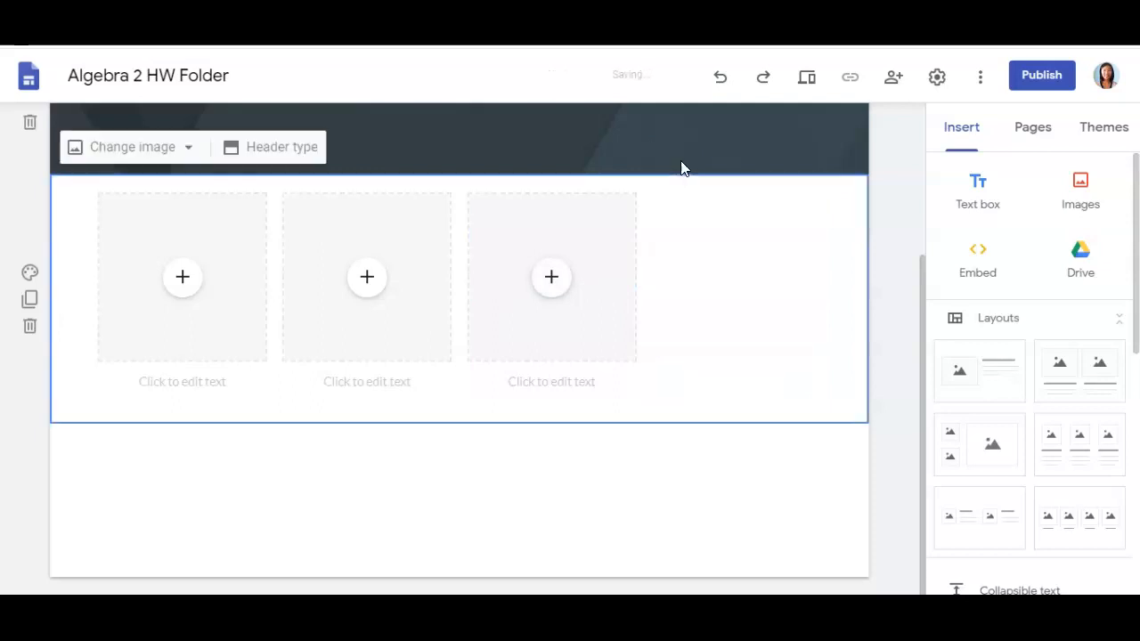
{"action": "left_click", "coordinate": [214, 381]}
{"action": "type", "text": "HW 1"}
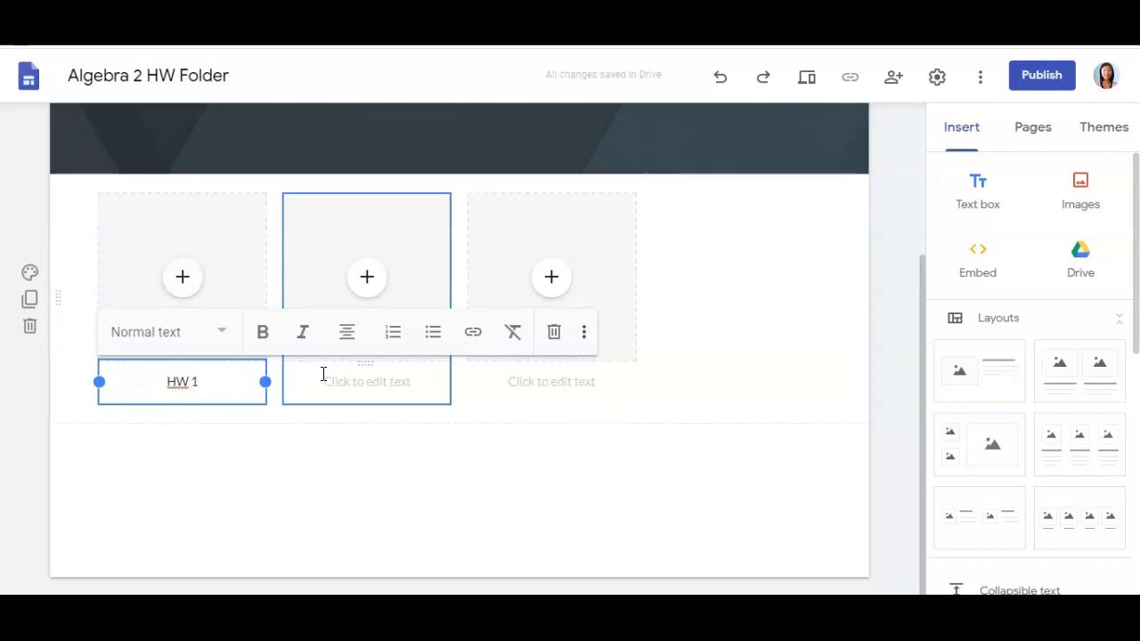
{"action": "left_click", "coordinate": [323, 374]}
{"action": "type", "text": "HW 2"}
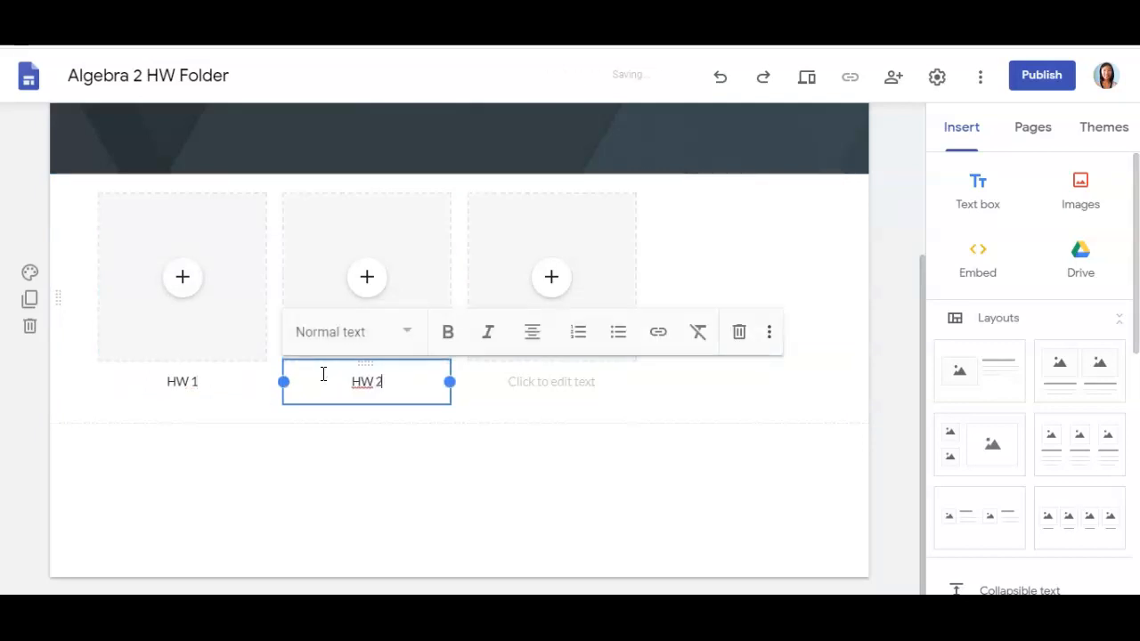
{"action": "left_click", "coordinate": [539, 381]}
{"action": "type", "text": "HW 3"}
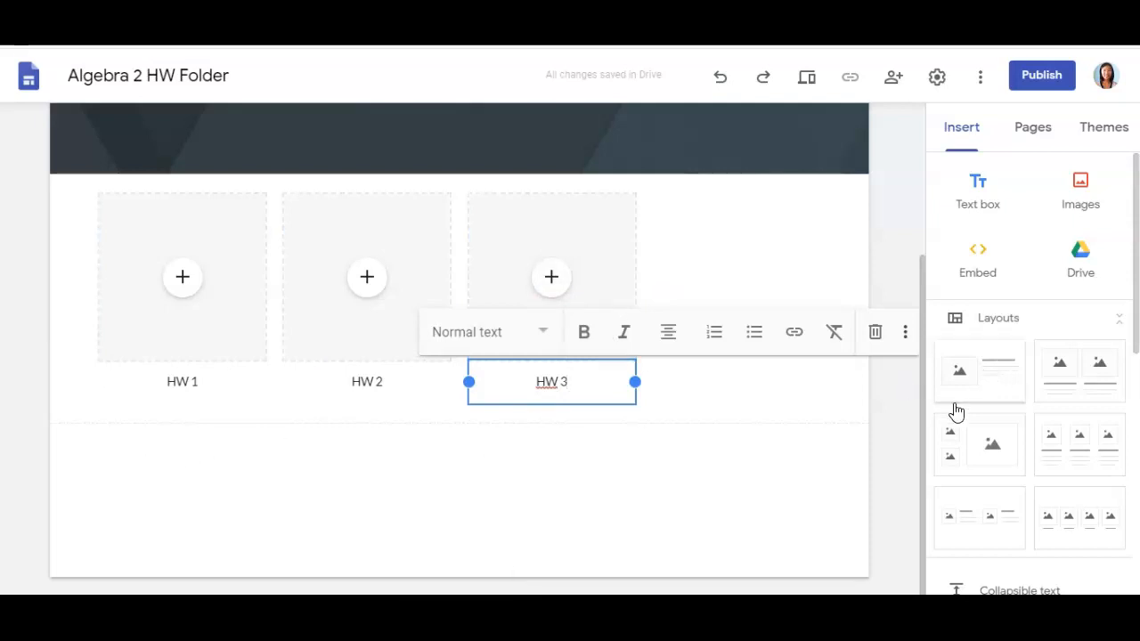
- Add a second uncaptioned row of three image slots below HW 1–3
{"action": "left_click", "coordinate": [1084, 529]}
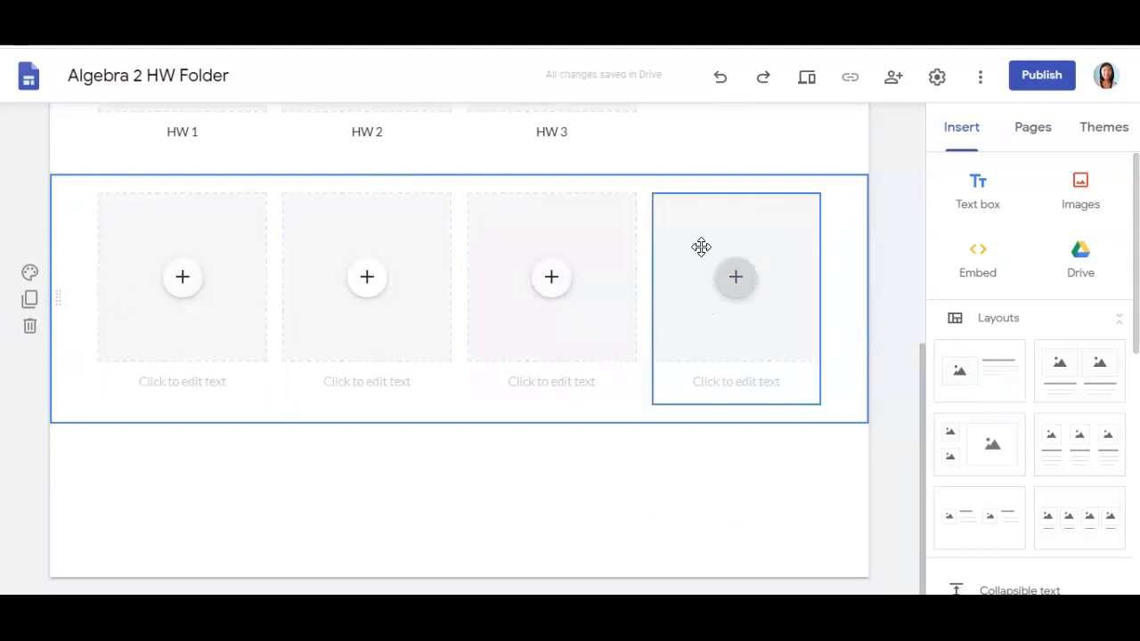
{"action": "left_click", "coordinate": [711, 220]}
{"action": "left_click", "coordinate": [673, 169]}
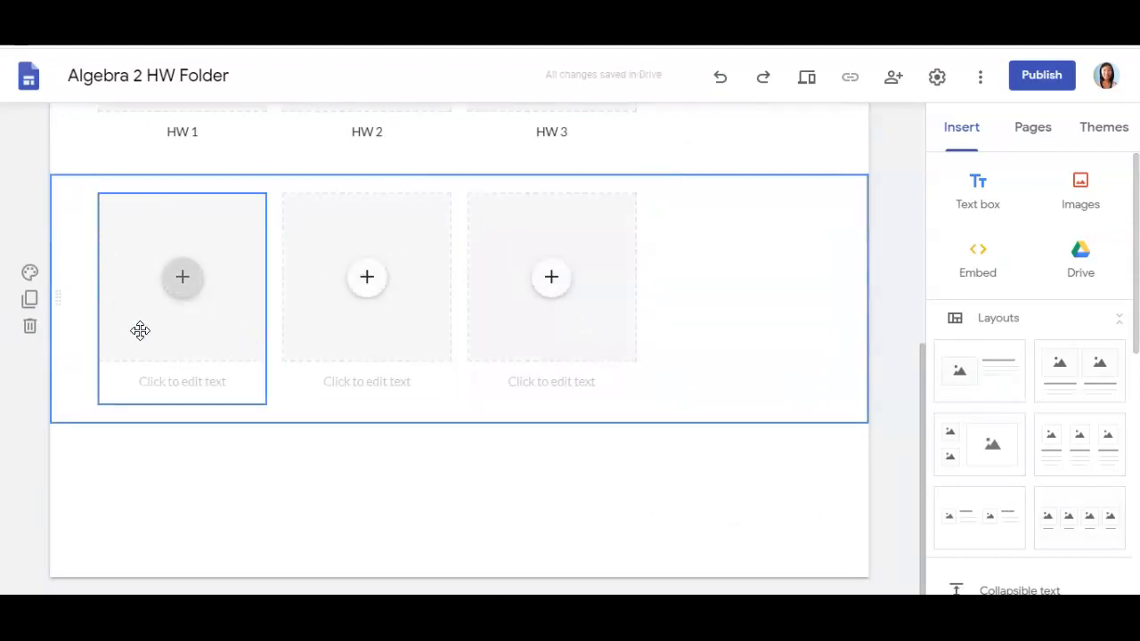
{"action": "scroll", "coordinate": [495, 303], "scroll_direction": "up", "scroll_amount": 3}
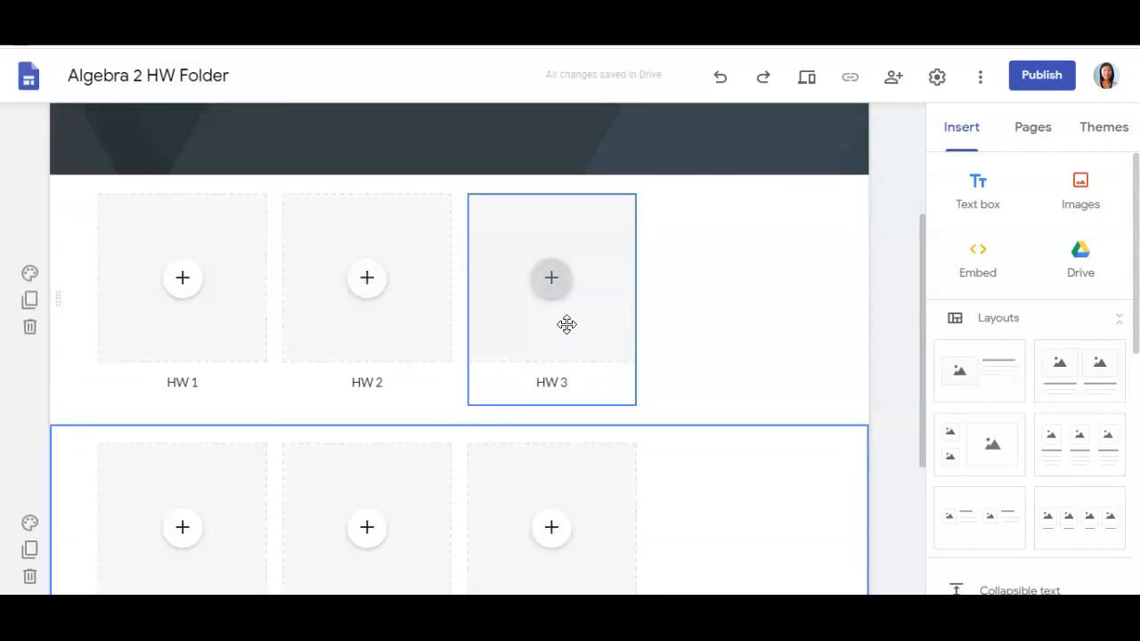
{"action": "scroll", "coordinate": [623, 307], "scroll_direction": "up", "scroll_amount": 5}
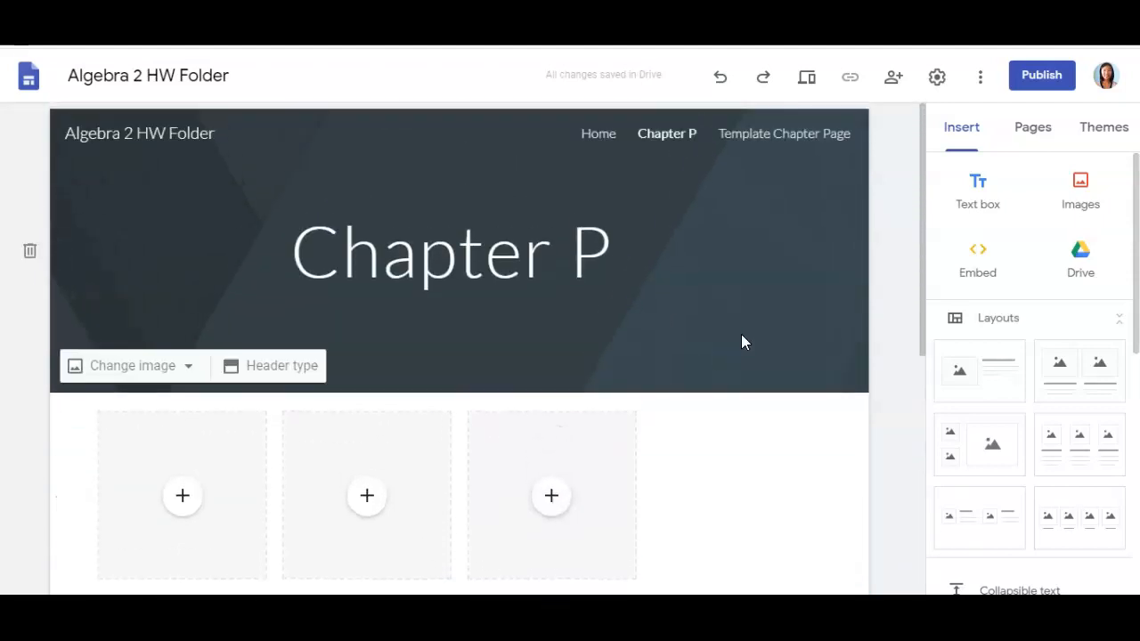
- Go to the Home page and look over the HW Set Up & Directions section
{"action": "left_click", "coordinate": [592, 132]}
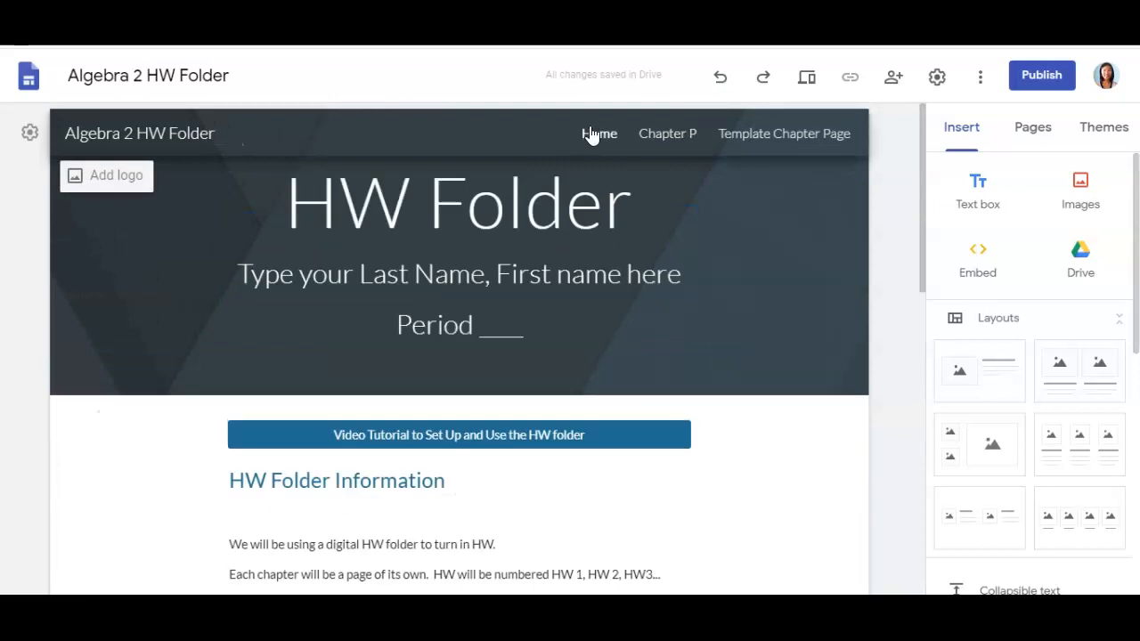
{"action": "scroll", "coordinate": [603, 400], "scroll_direction": "down", "scroll_amount": 6}
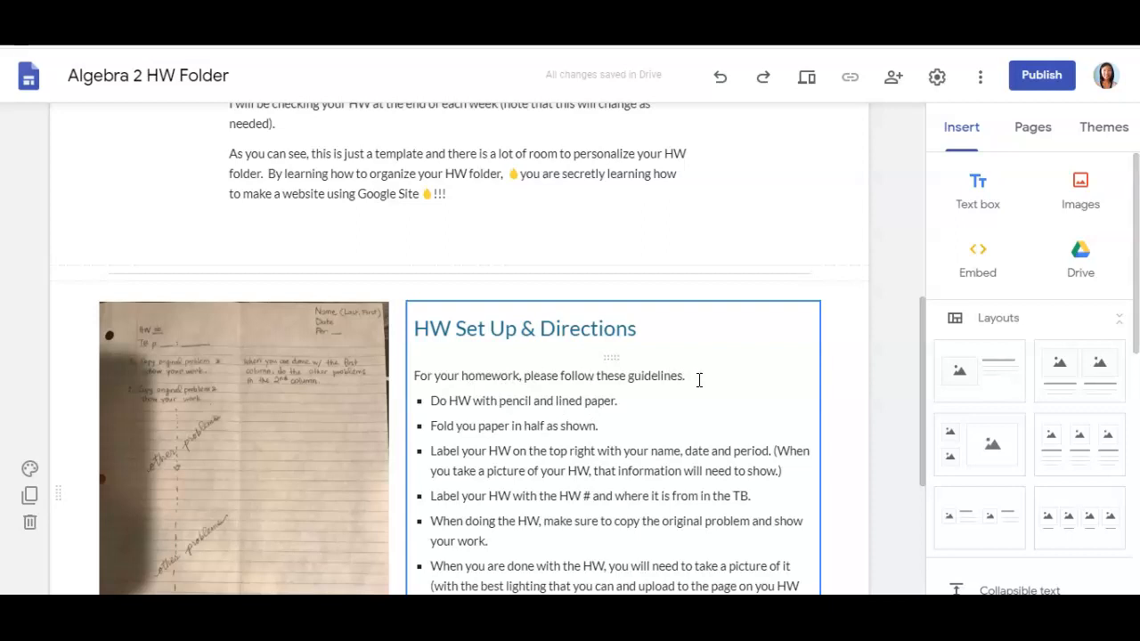
{"action": "scroll", "coordinate": [687, 382], "scroll_direction": "down", "scroll_amount": 1}
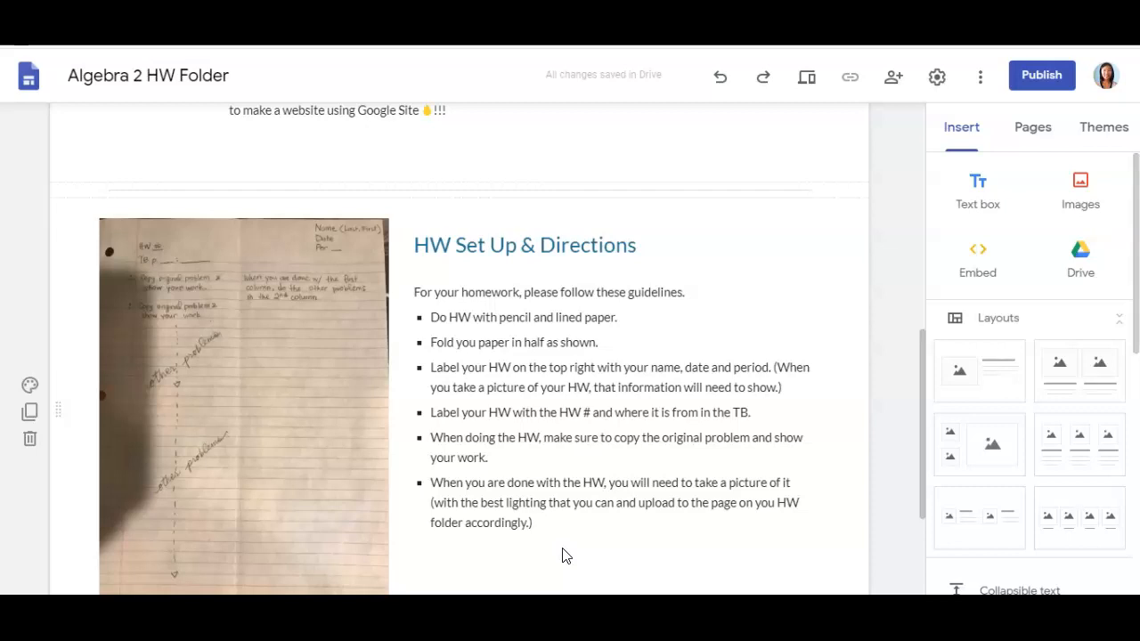
{"action": "scroll", "coordinate": [562, 556], "scroll_direction": "up", "scroll_amount": 5}
{"action": "scroll", "coordinate": [674, 448], "scroll_direction": "up", "scroll_amount": 1}
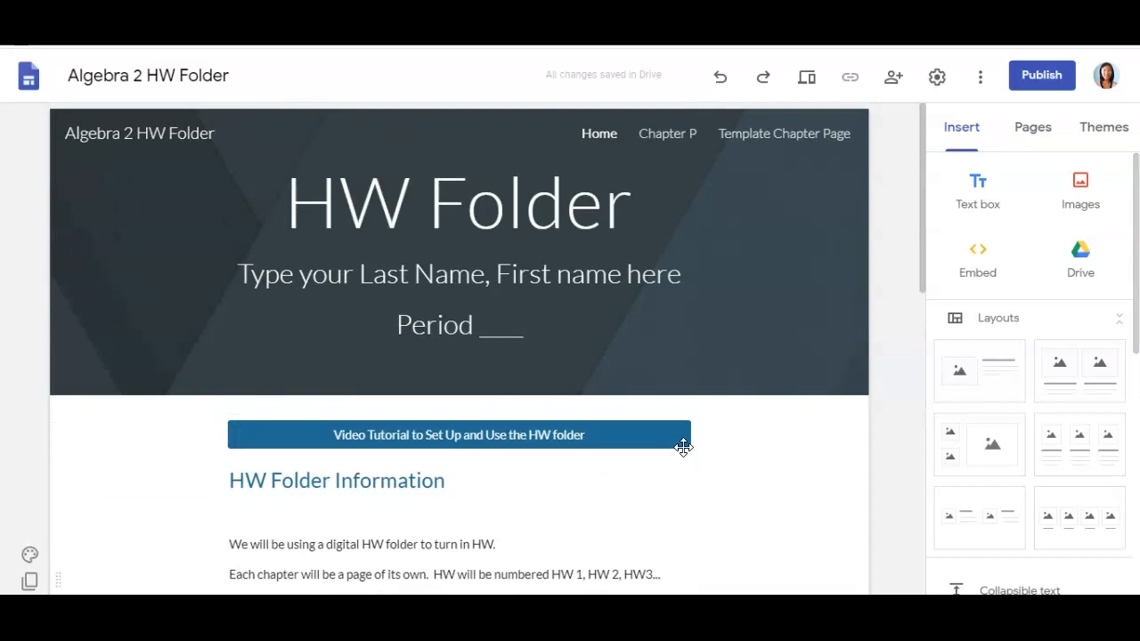
- Return to Chapter P and bring up the add-media options on the HW 1 placeholder
{"action": "left_click", "coordinate": [669, 136]}
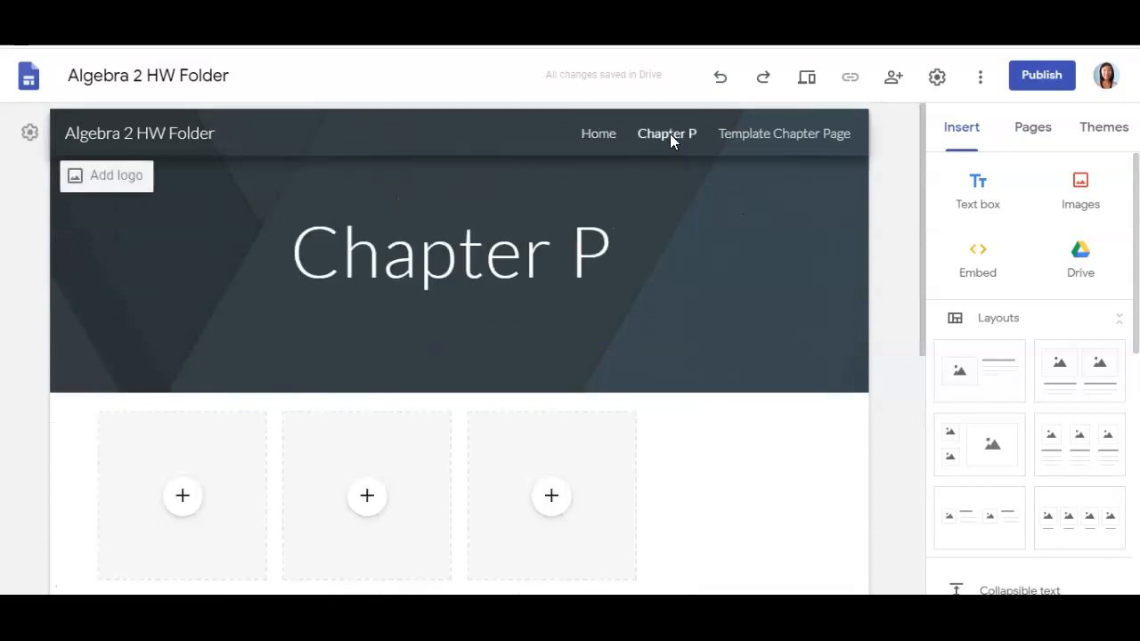
{"action": "scroll", "coordinate": [536, 327], "scroll_direction": "down", "scroll_amount": 2}
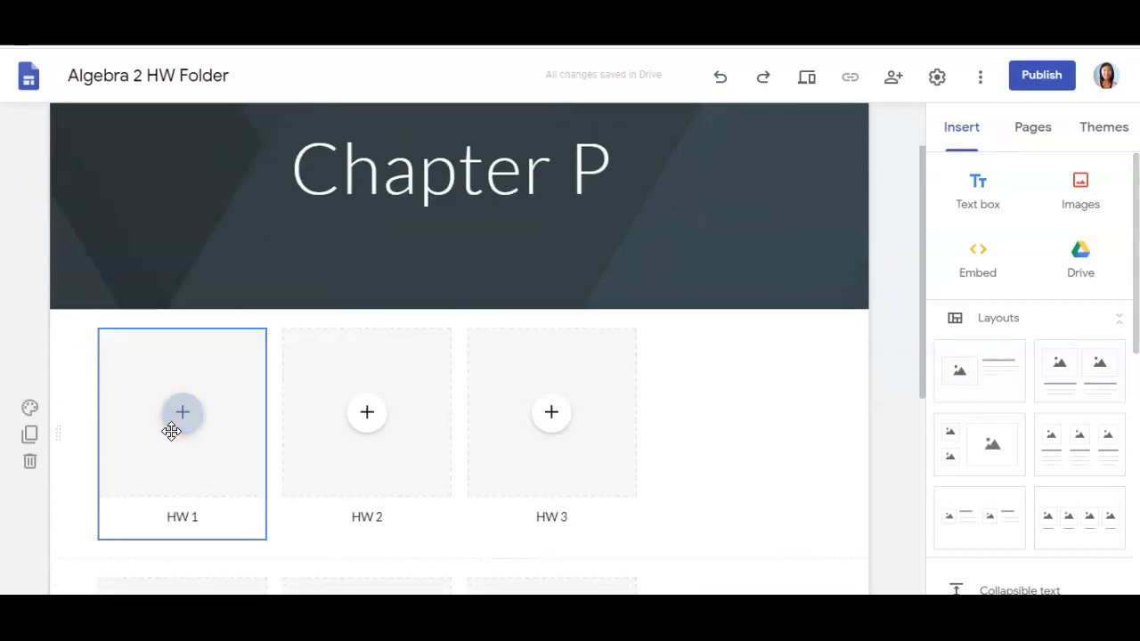
{"action": "scroll", "coordinate": [178, 379], "scroll_direction": "down", "scroll_amount": 2}
{"action": "left_click", "coordinate": [183, 346]}
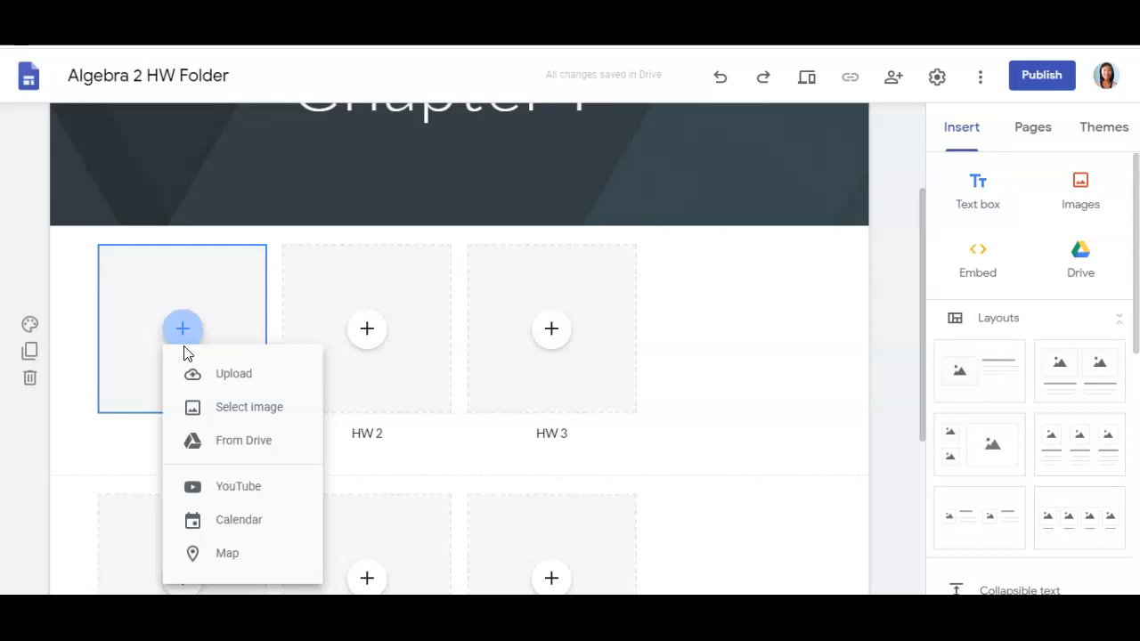
- Insert the homework photo from the Drive folder Math HW into the HW 1 slot
{"action": "left_click", "coordinate": [233, 443]}
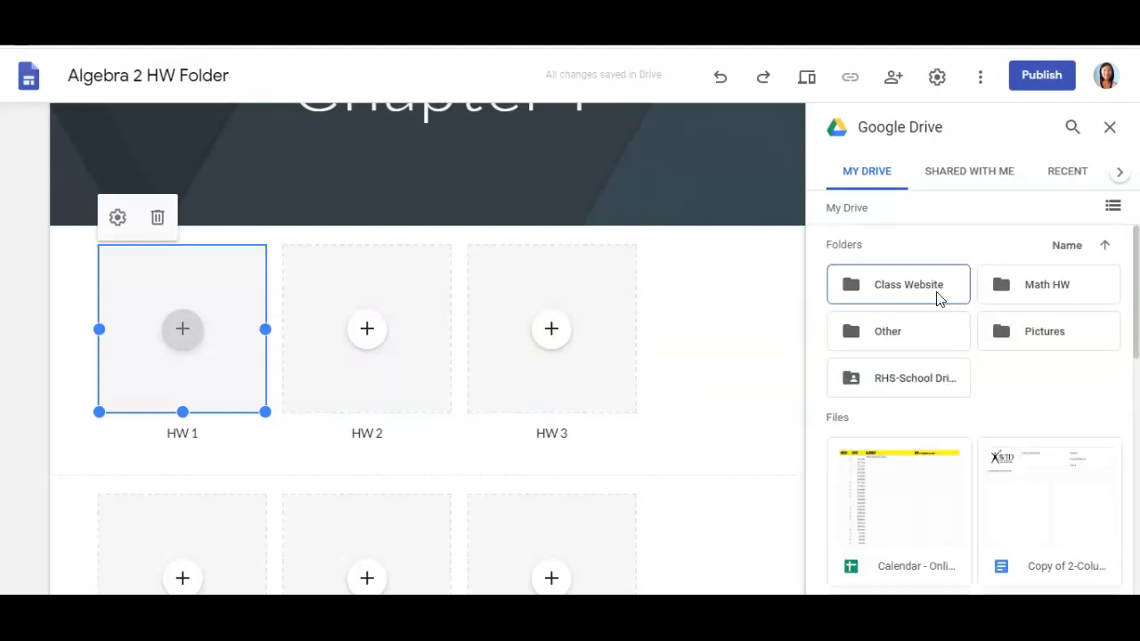
{"action": "double_click", "coordinate": [1037, 285]}
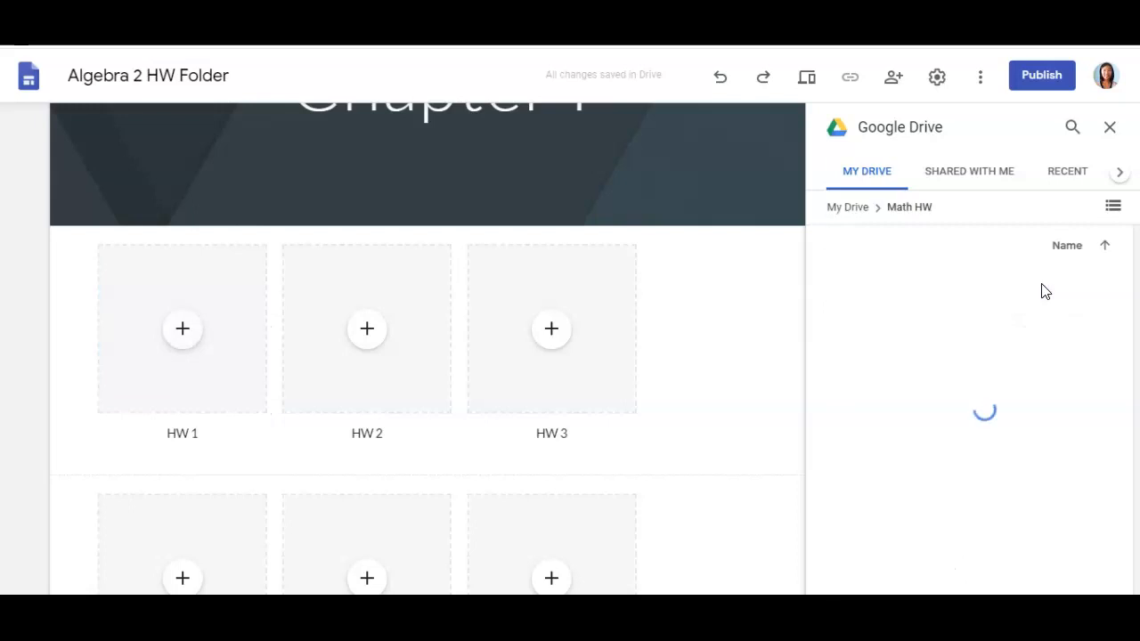
{"action": "left_click", "coordinate": [909, 341]}
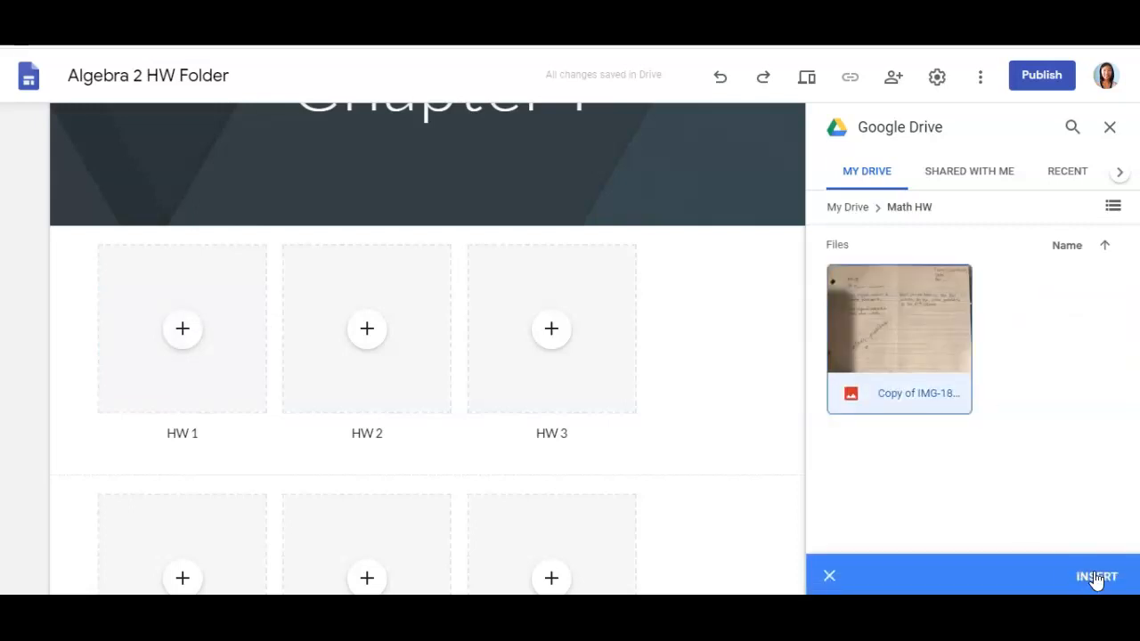
{"action": "left_click", "coordinate": [1095, 578]}
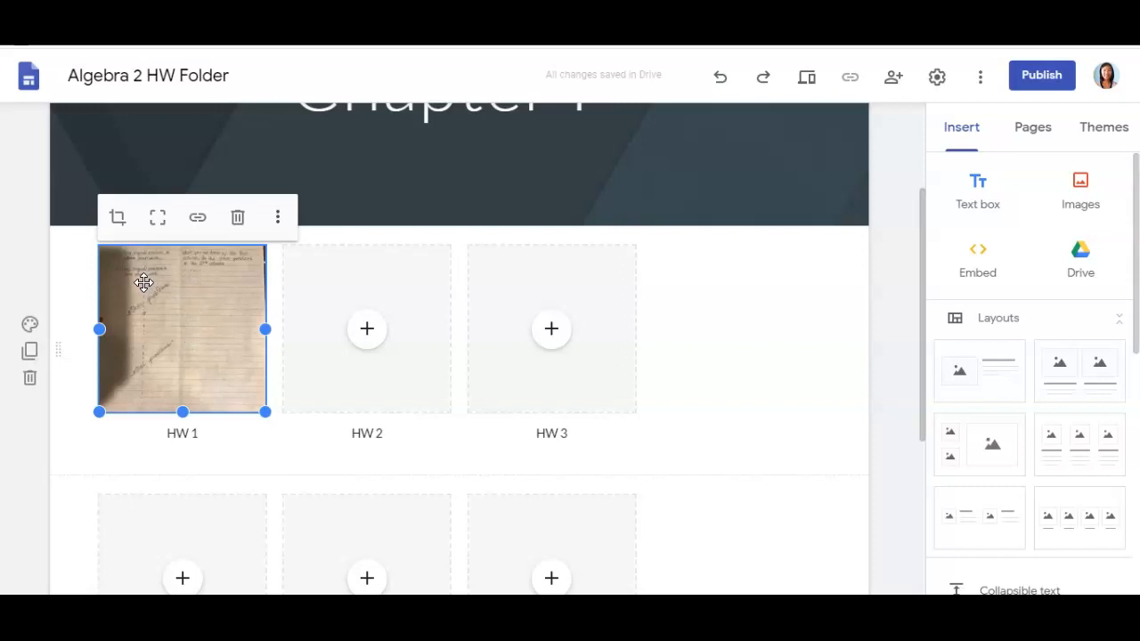
- Uncrop the HW 1 photo and drag its corner handle to enlarge it
{"action": "left_click", "coordinate": [158, 220]}
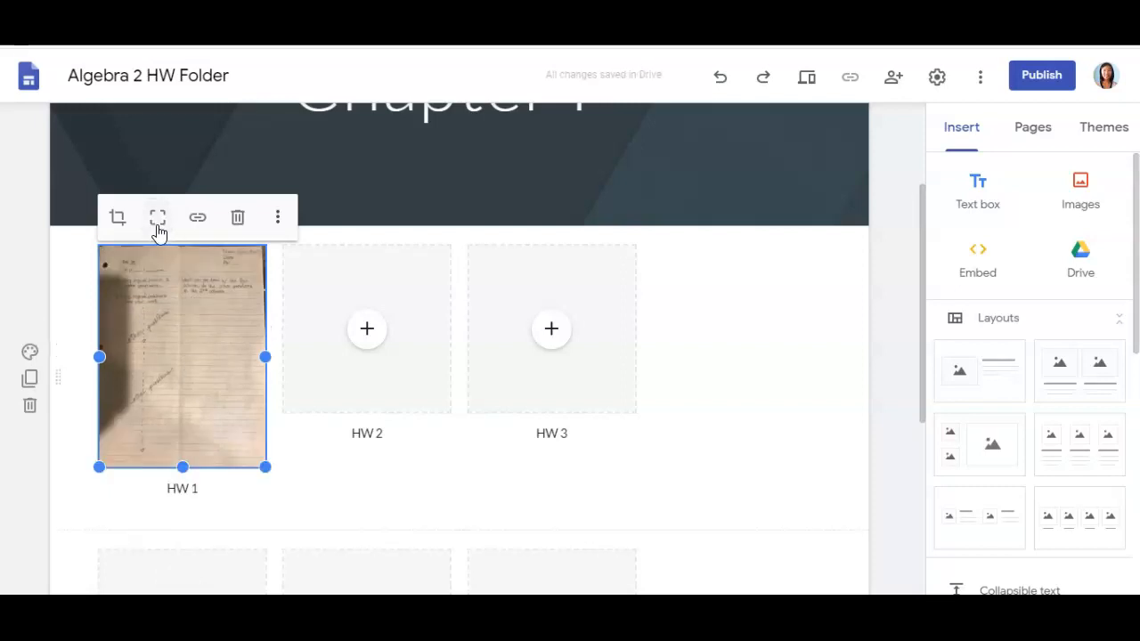
{"action": "key", "text": "Tab"}
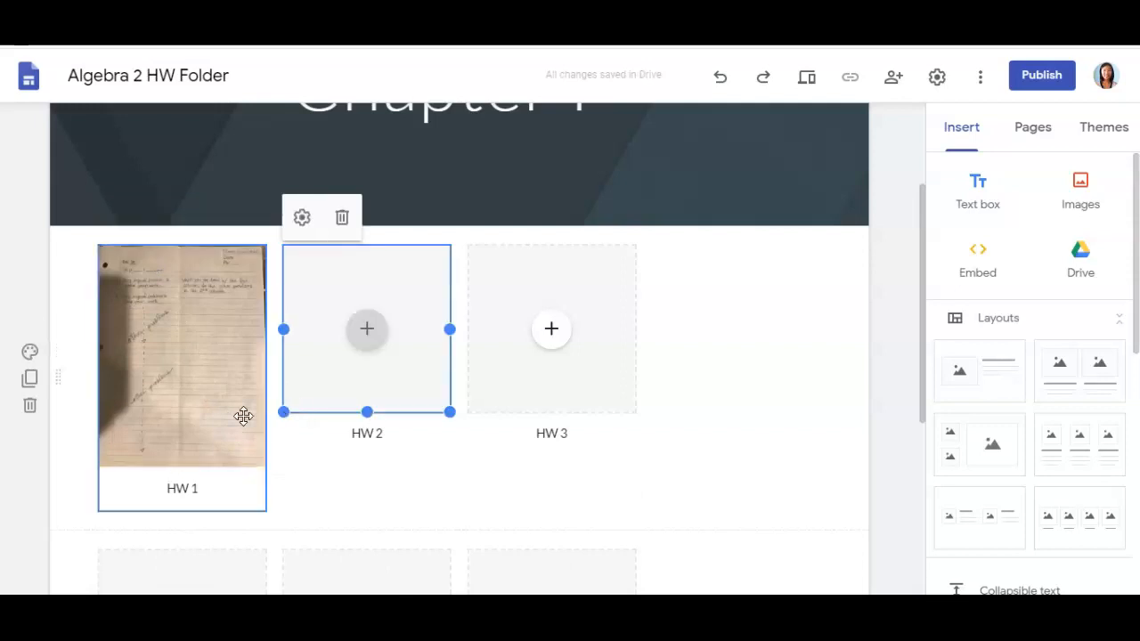
{"action": "left_click", "coordinate": [243, 416]}
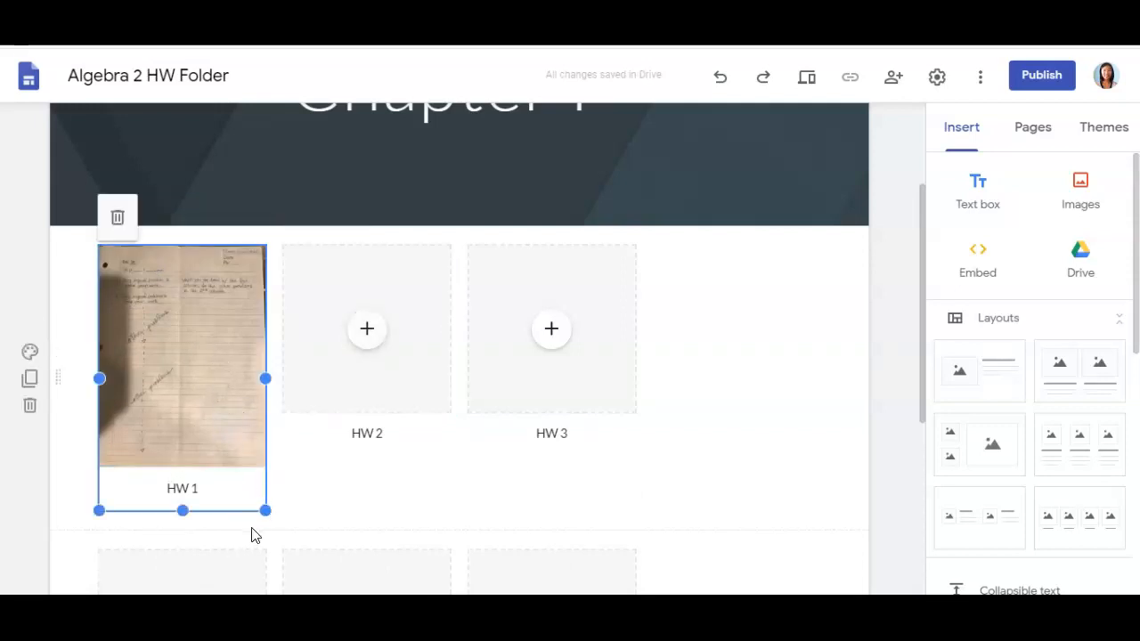
{"action": "left_click_drag", "start_coordinate": [265, 510], "coordinate": [327, 616]}
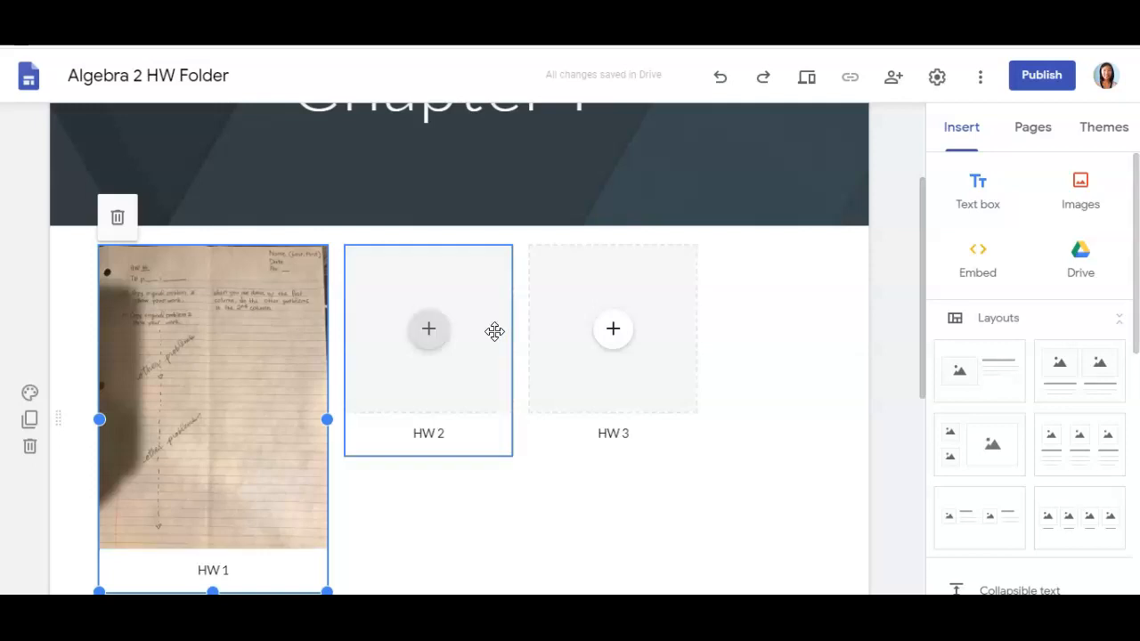
- Insert the homework photo from the Drive folder Math HW into the HW 2 slot
{"action": "left_click", "coordinate": [438, 336]}
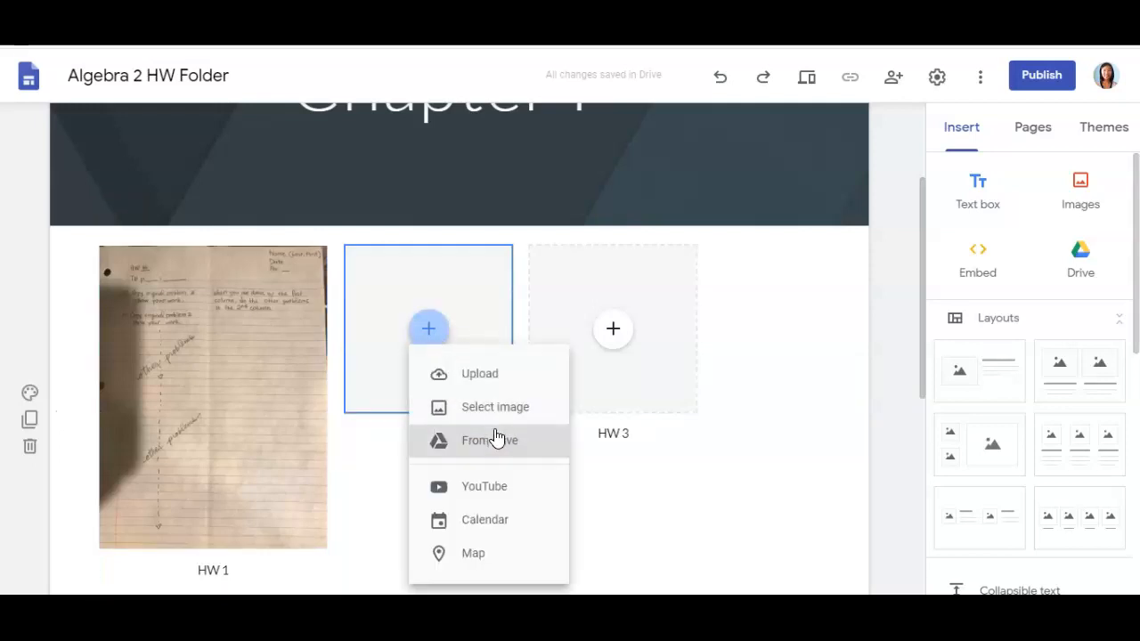
{"action": "left_click", "coordinate": [492, 449]}
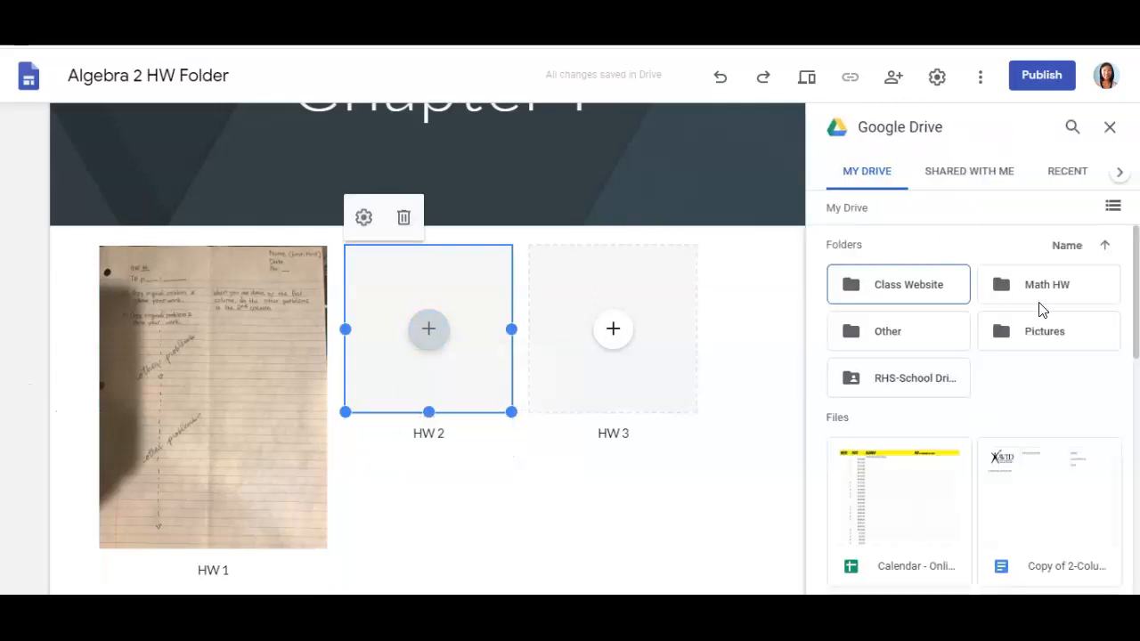
{"action": "left_click", "coordinate": [1043, 294]}
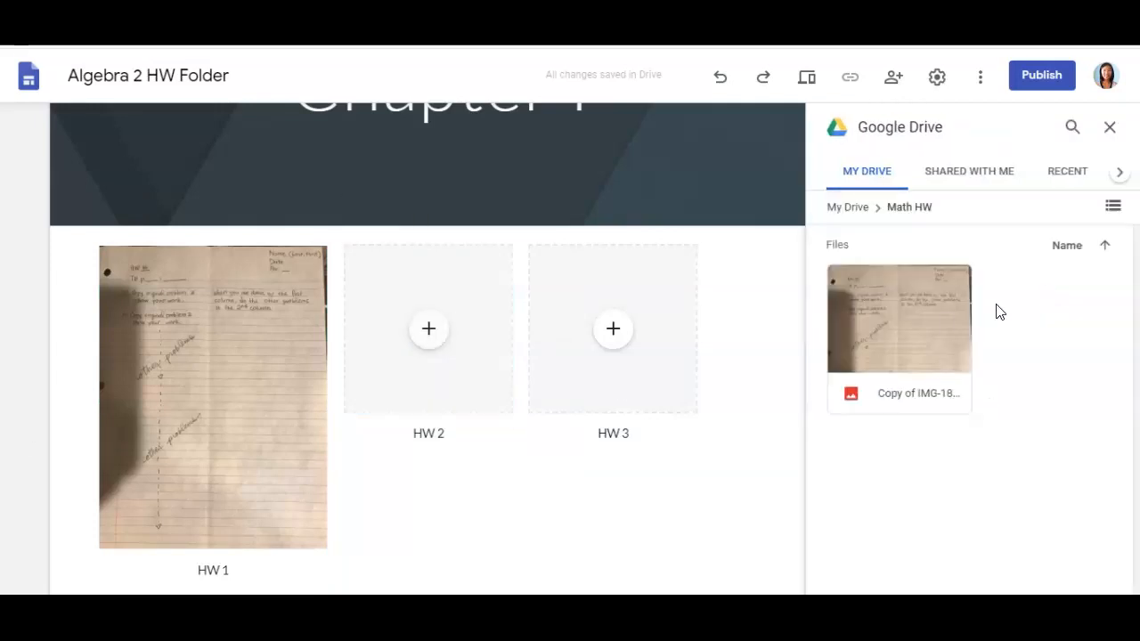
{"action": "left_click", "coordinate": [931, 323]}
{"action": "left_click", "coordinate": [1091, 578]}
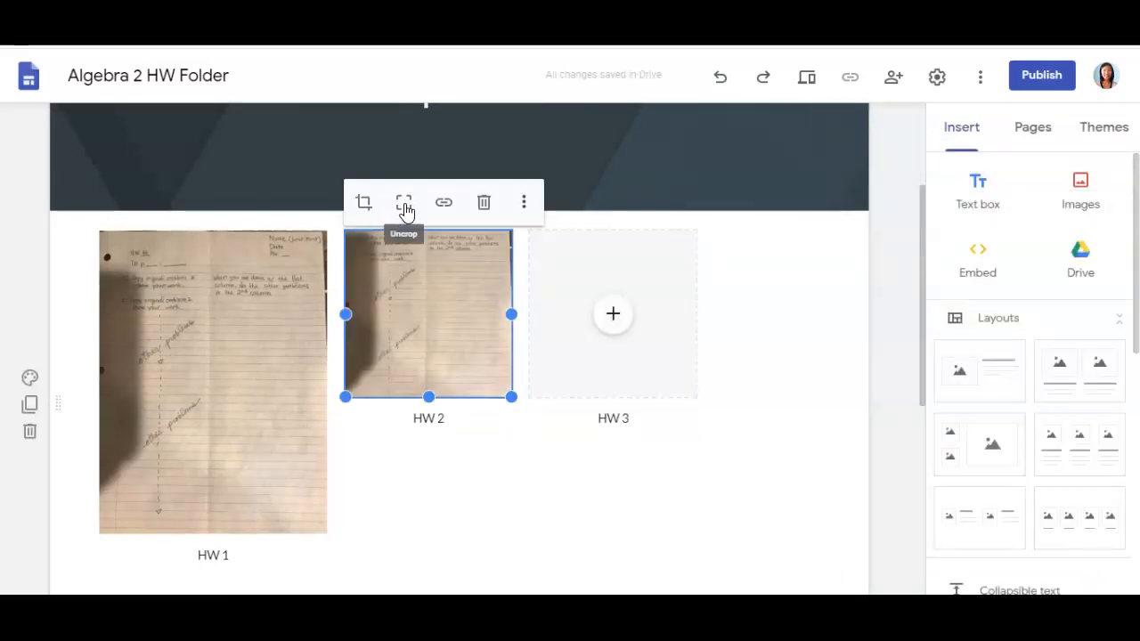
- Uncrop the HW 2 photo and enlarge it to match HW 1
{"action": "left_click", "coordinate": [403, 202]}
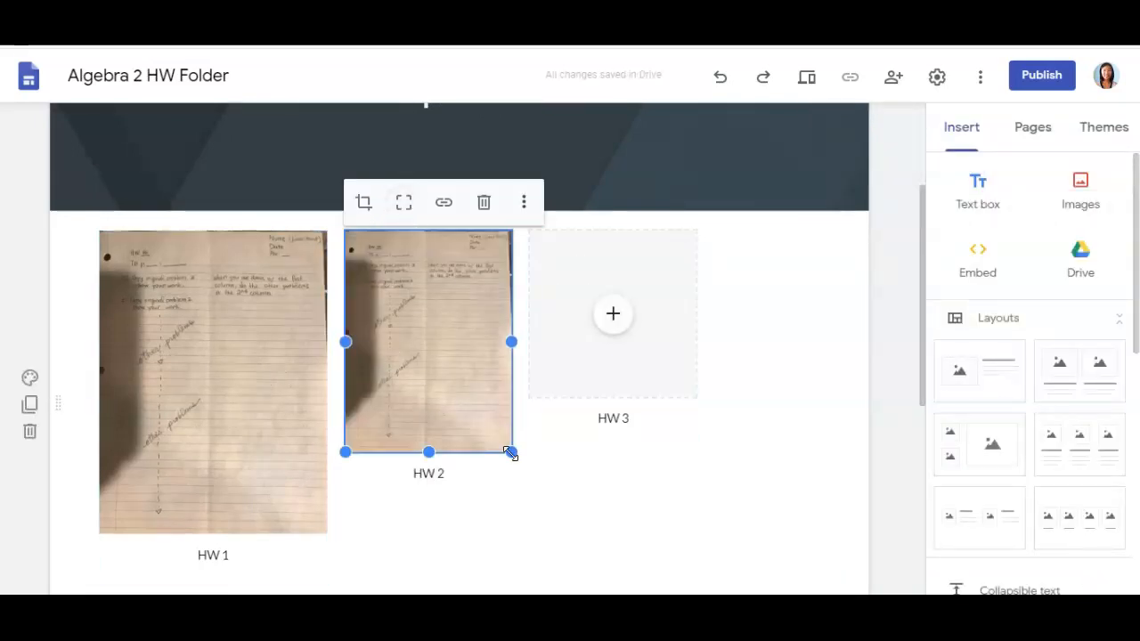
{"action": "left_click_drag", "start_coordinate": [514, 452], "coordinate": [564, 531]}
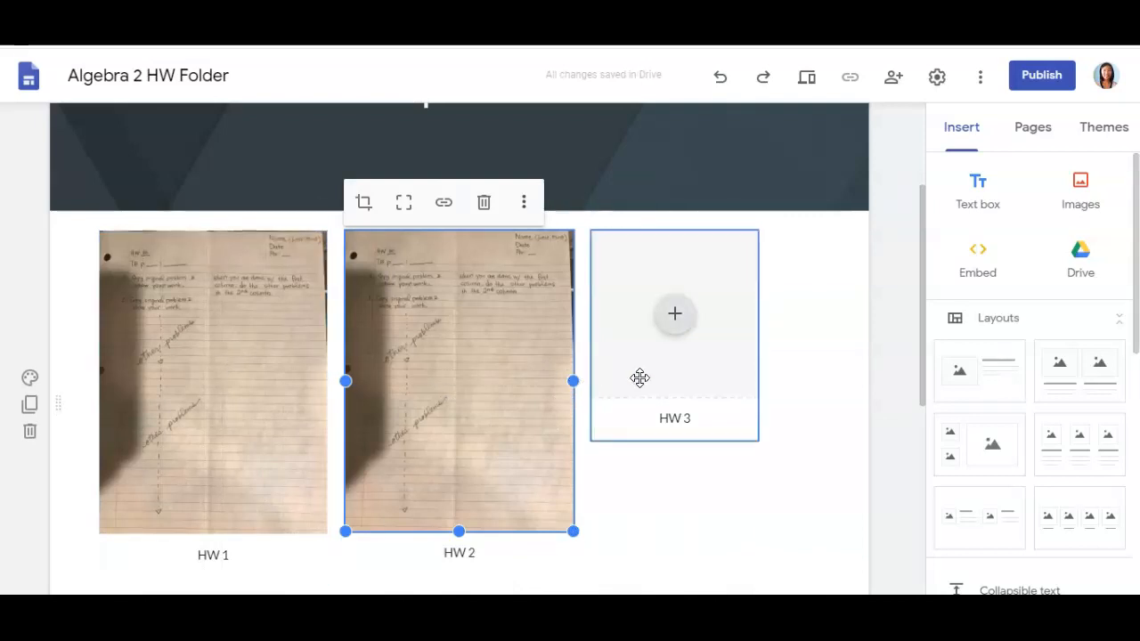
{"action": "scroll", "coordinate": [677, 468], "scroll_direction": "down", "scroll_amount": 5}
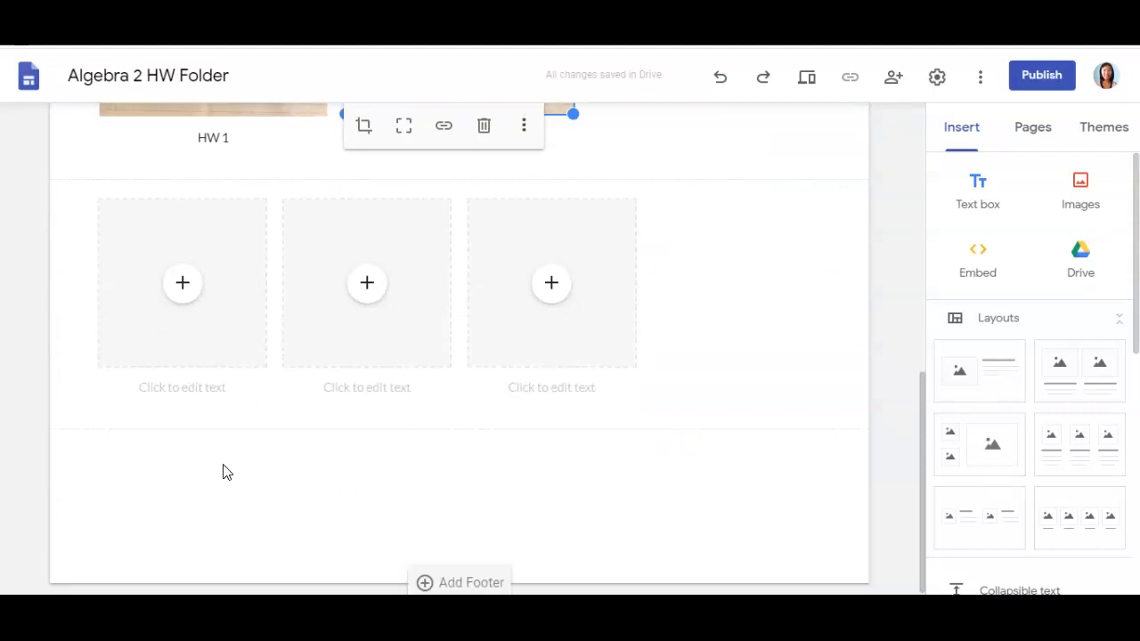
- Add a Heading-style text box reading 'Score:' below the second image row
{"action": "scroll", "coordinate": [395, 434], "scroll_direction": "up", "scroll_amount": 2}
{"action": "scroll", "coordinate": [395, 433], "scroll_direction": "down", "scroll_amount": 2}
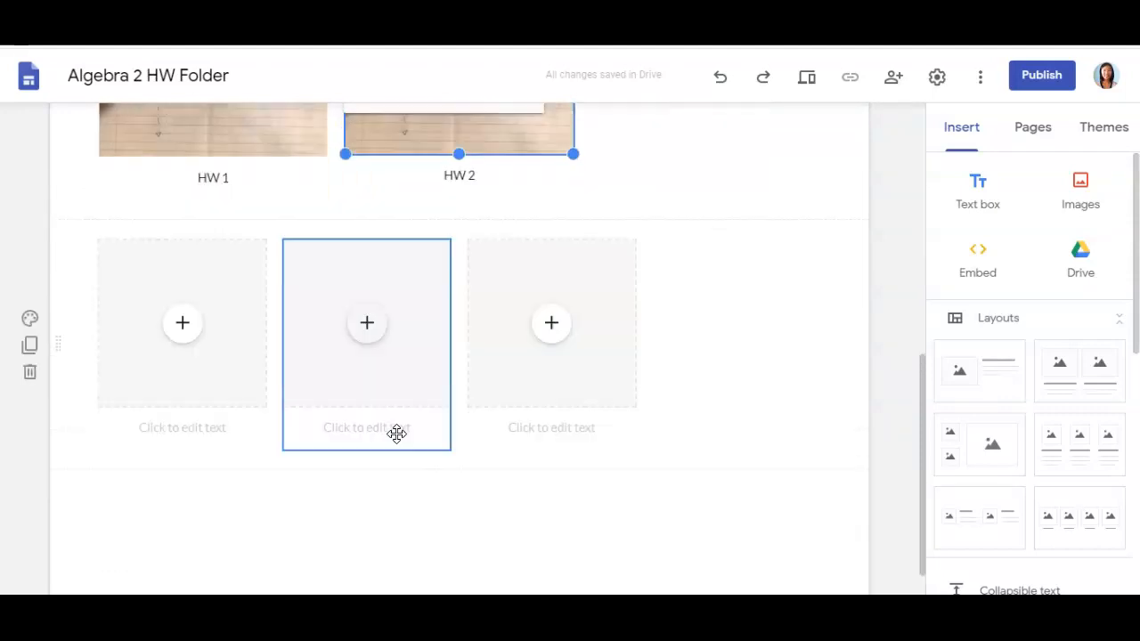
{"action": "left_click", "coordinate": [222, 475]}
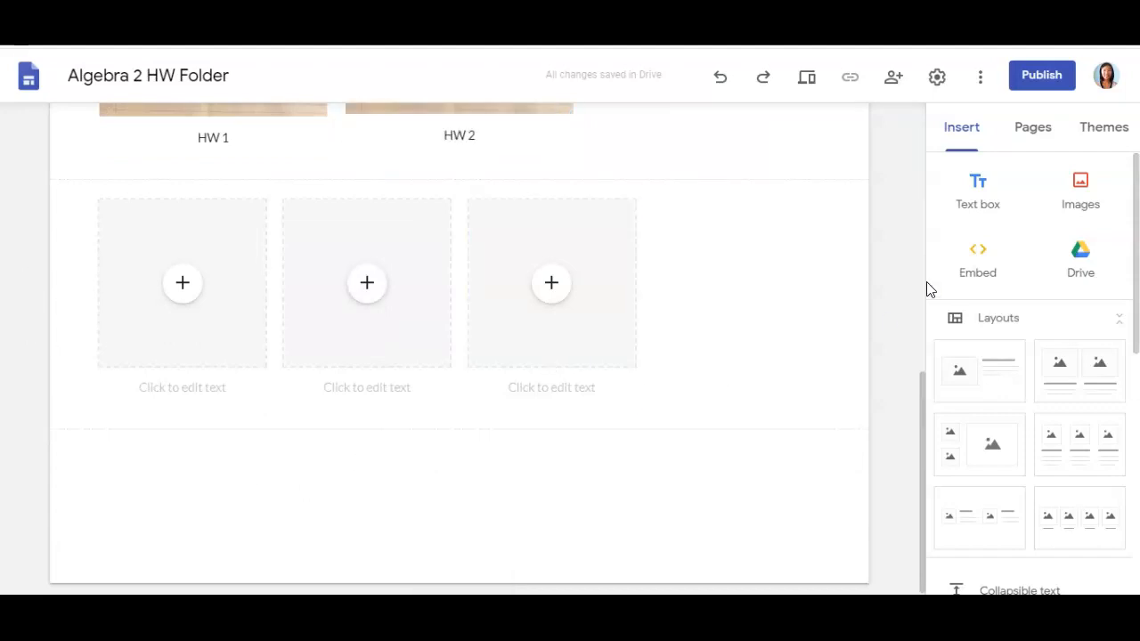
{"action": "left_click", "coordinate": [986, 194]}
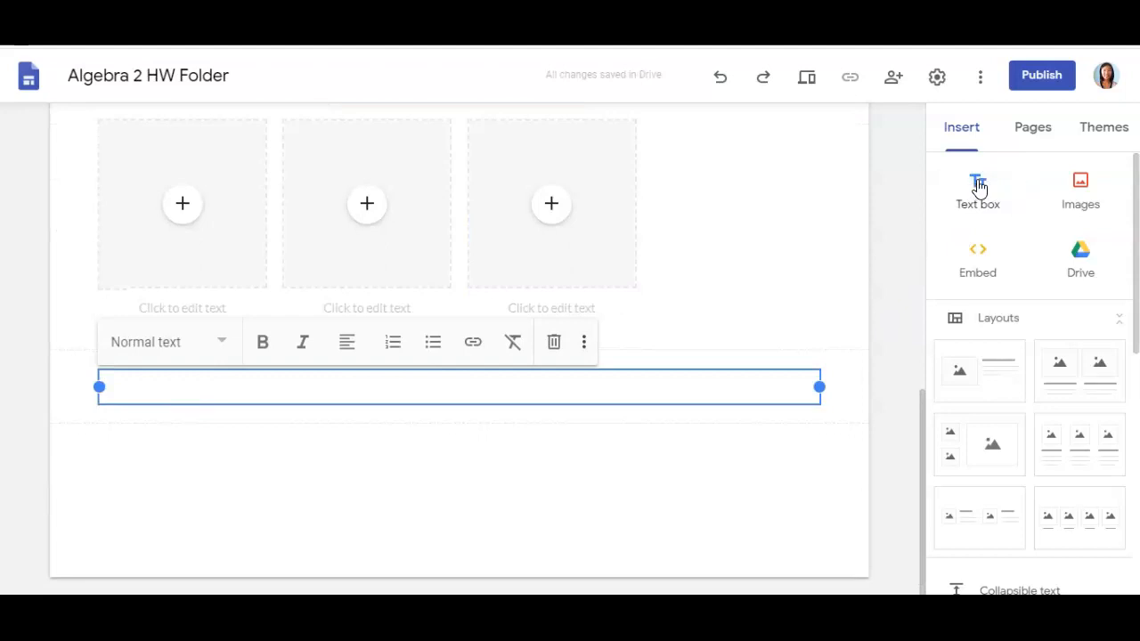
{"action": "left_click", "coordinate": [201, 350]}
{"action": "left_click", "coordinate": [169, 442]}
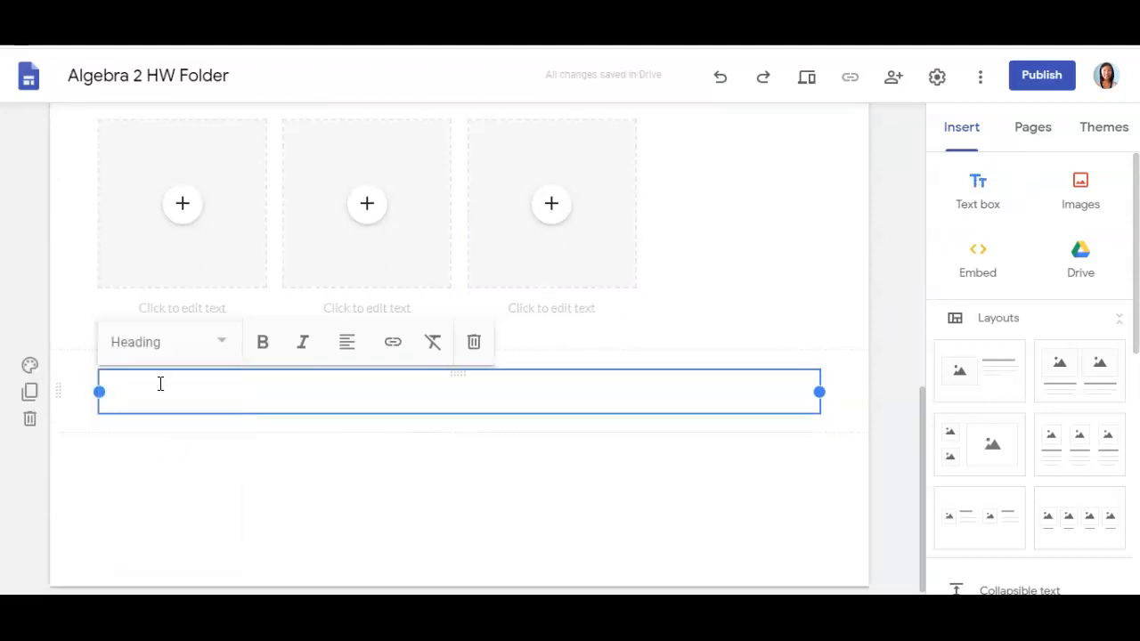
{"action": "type", "text": "Score:"}
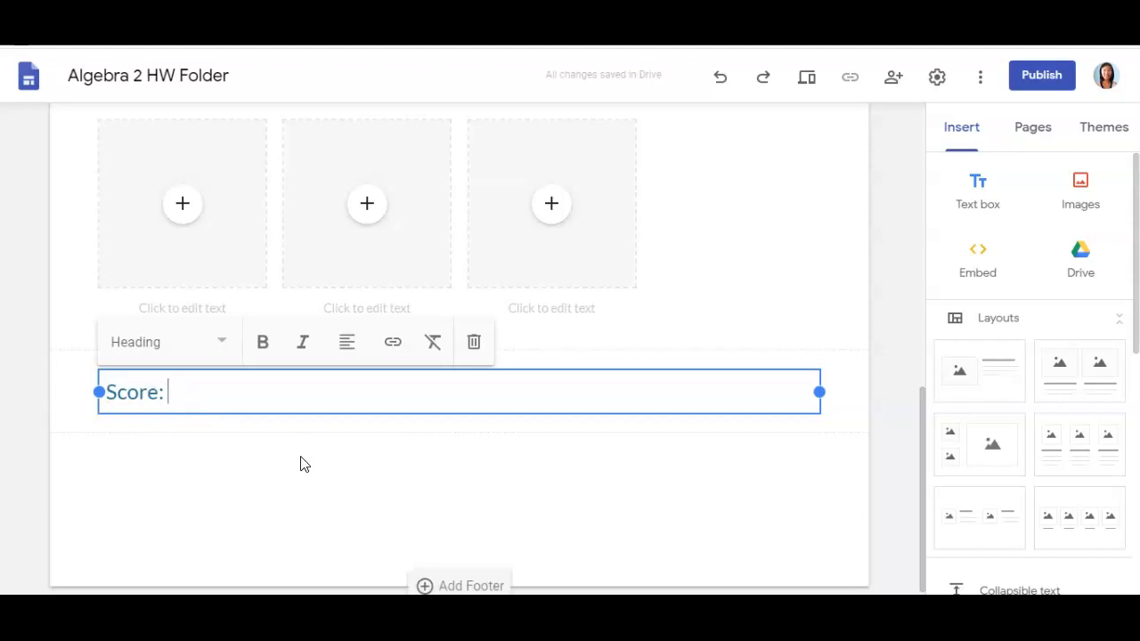
{"action": "scroll", "coordinate": [300, 463], "scroll_direction": "up", "scroll_amount": 6}
{"action": "scroll", "coordinate": [596, 422], "scroll_direction": "up", "scroll_amount": 4}
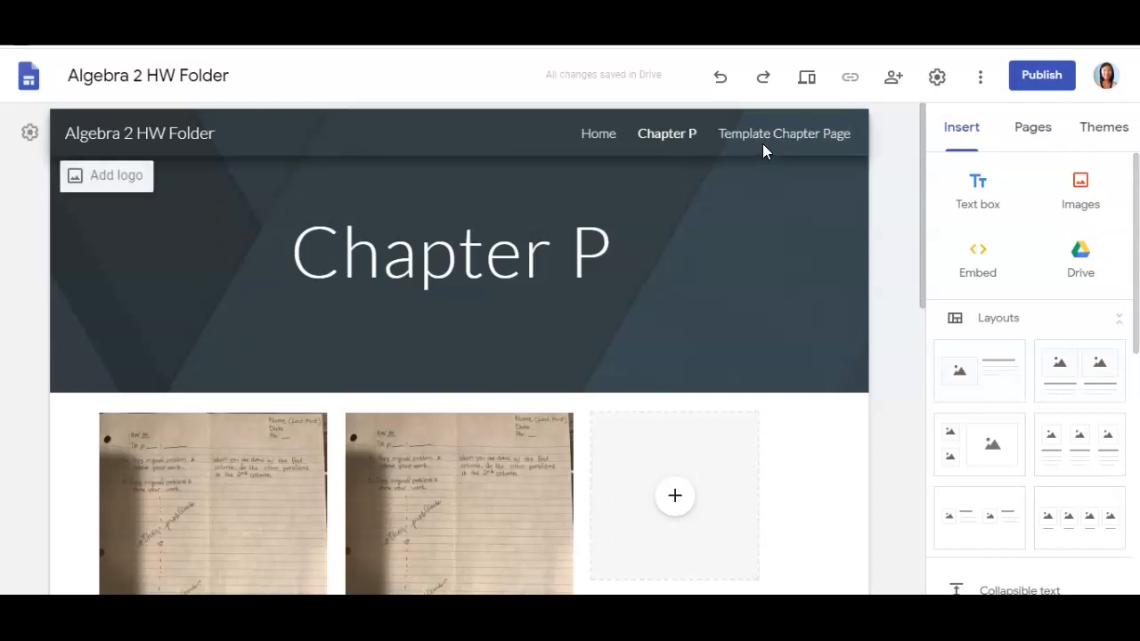
- Duplicate Template Chapter Page and name the new page 'Chapter 1'
{"action": "left_click", "coordinate": [1032, 133]}
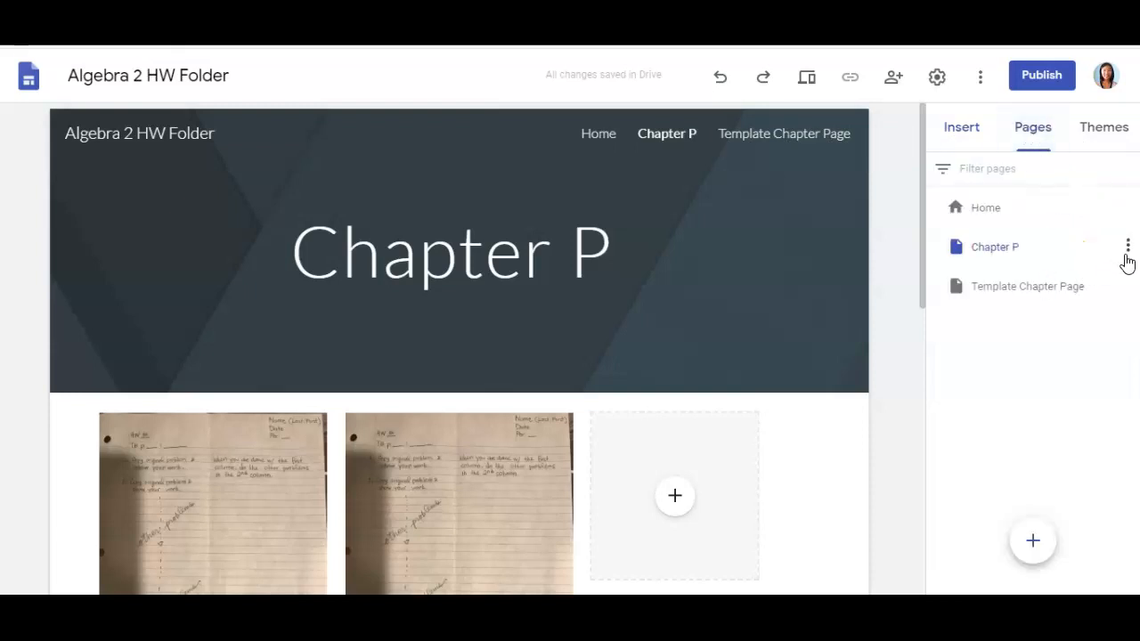
{"action": "left_click", "coordinate": [1128, 286]}
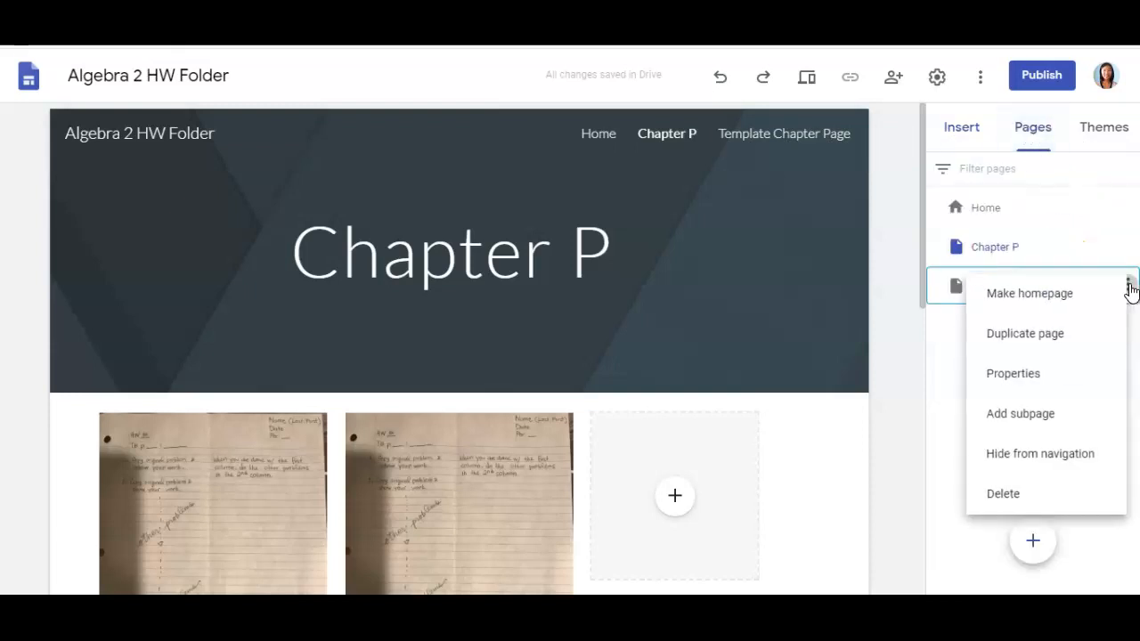
{"action": "left_click", "coordinate": [1060, 344]}
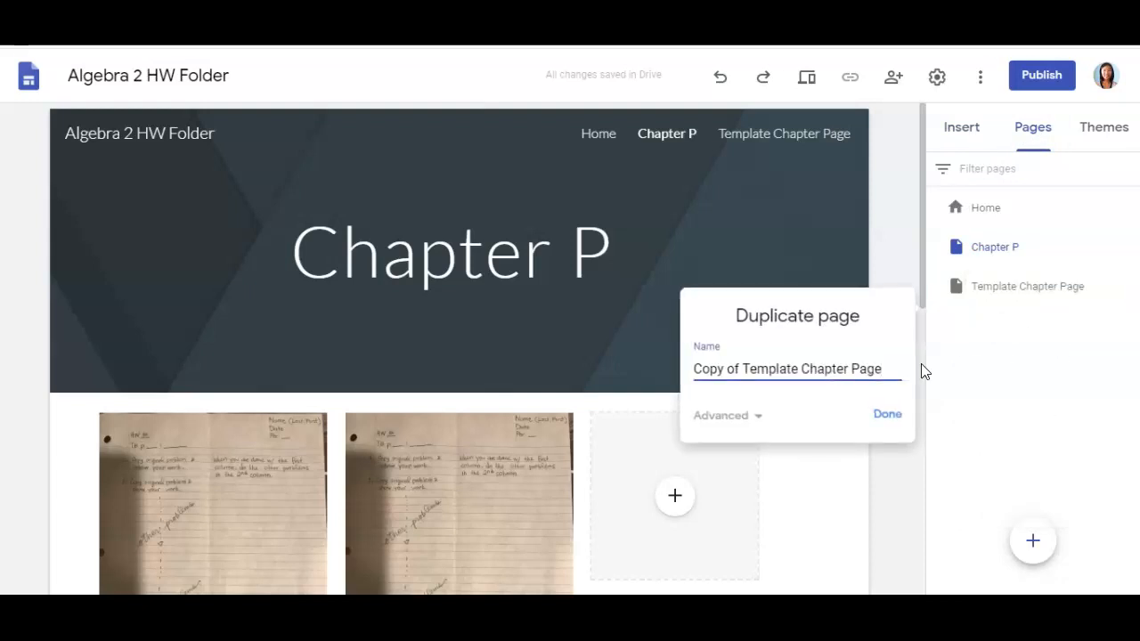
{"action": "left_click_drag", "start_coordinate": [888, 369], "coordinate": [646, 373]}
{"action": "type", "text": "CHapter 1"}
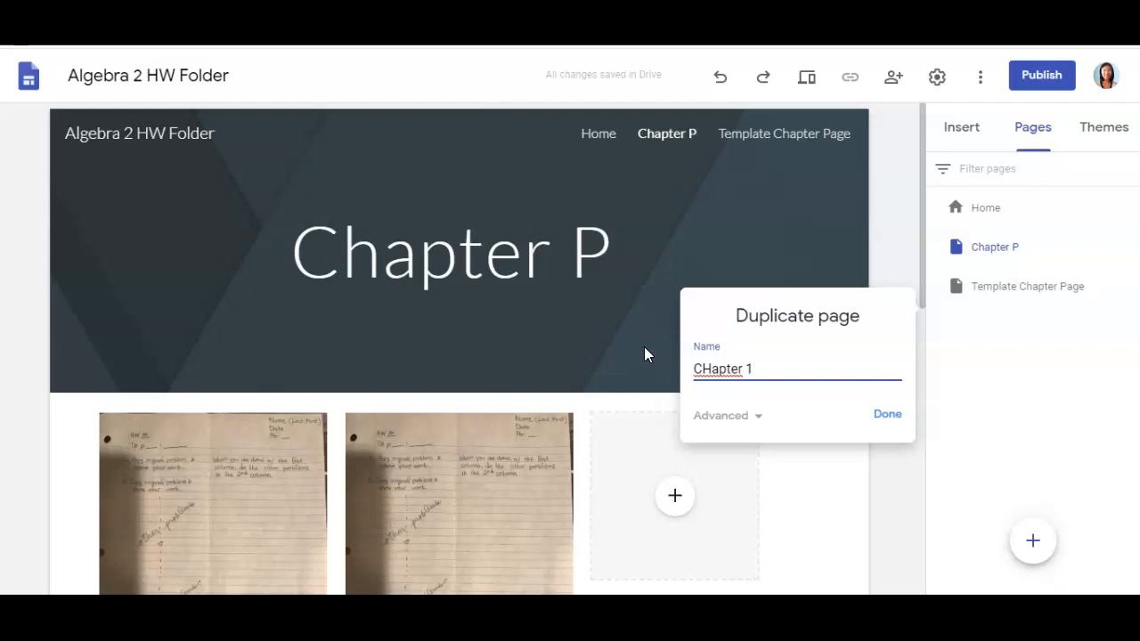
{"action": "key", "text": "Left"}
{"action": "key", "text": "Left"}
{"action": "key", "text": "Left"}
{"action": "key", "text": "Left"}
{"action": "key", "text": "Left"}
{"action": "key", "text": "Left"}
{"action": "key", "text": "Left"}
{"action": "key", "text": "Left"}
{"action": "key", "text": "Delete"}
{"action": "type", "text": "h"}
{"action": "left_click", "coordinate": [883, 417]}
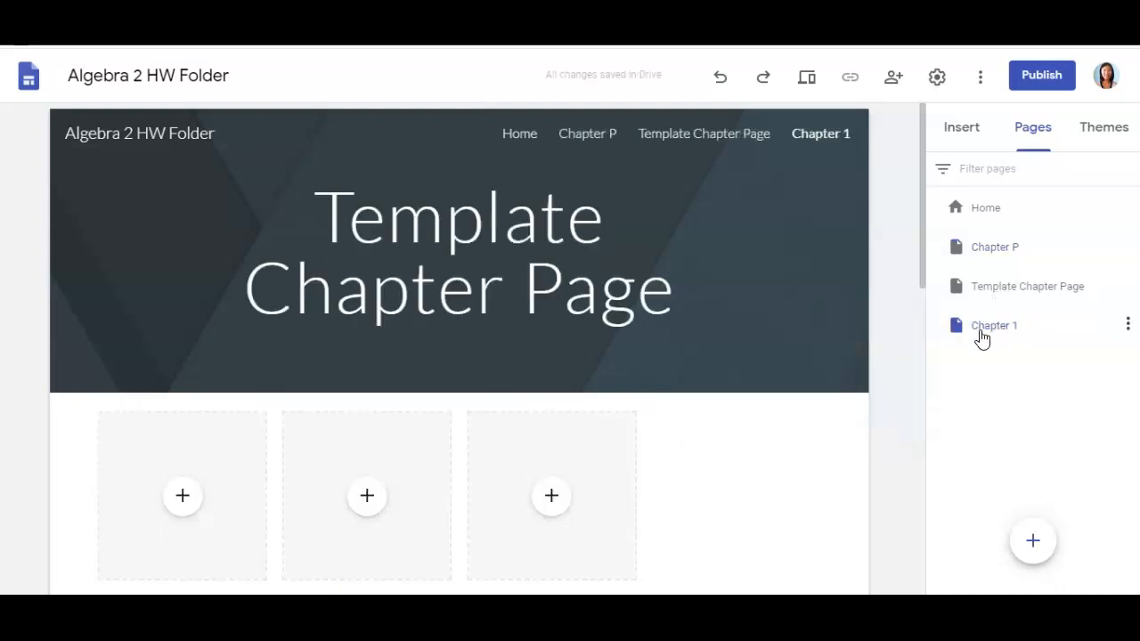
- Move Chapter 1 right below Chapter P and retitle its page 'Chapter 1'
{"action": "left_click_drag", "start_coordinate": [985, 334], "coordinate": [985, 285]}
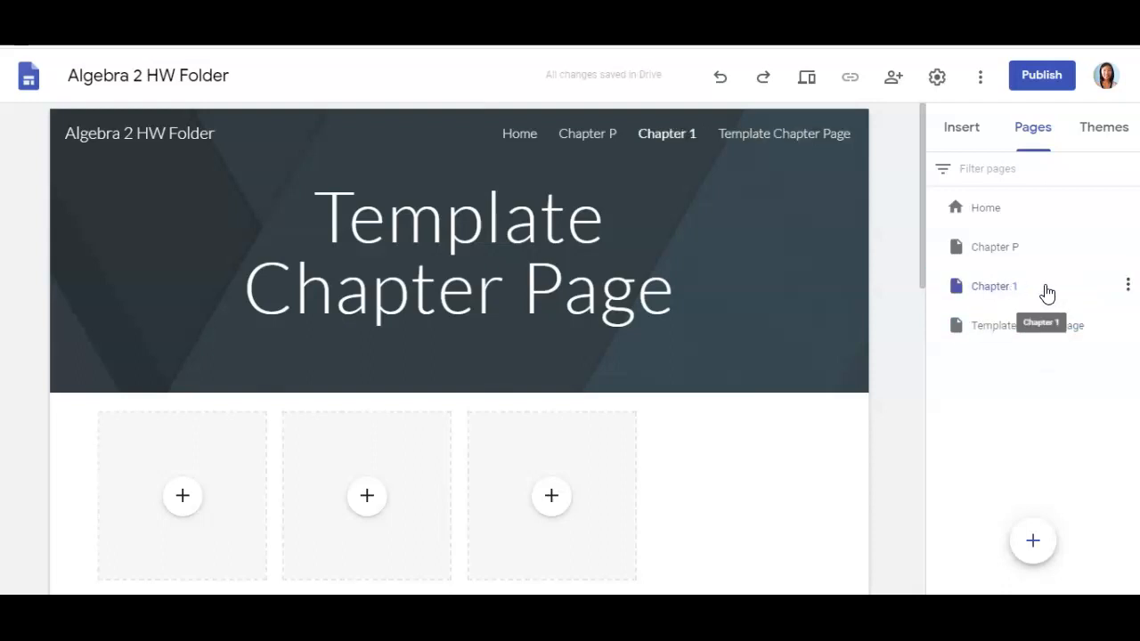
{"action": "left_click", "coordinate": [991, 294]}
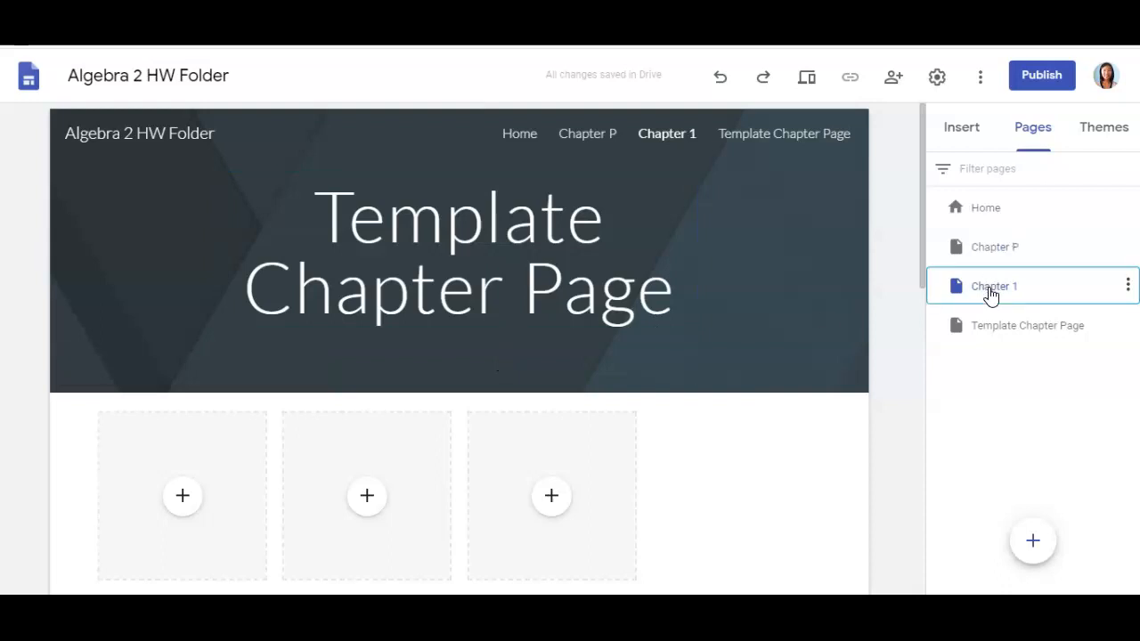
{"action": "left_click_drag", "start_coordinate": [324, 217], "coordinate": [677, 290]}
{"action": "type", "text": "CHapter"}
{"action": "key", "text": "BackSpace"}
{"action": "key", "text": "BackSpace"}
{"action": "key", "text": "BackSpace"}
{"action": "key", "text": "BackSpace"}
{"action": "key", "text": "BackSpace"}
{"action": "key", "text": "BackSpace"}
{"action": "type", "text": "hapter 1"}
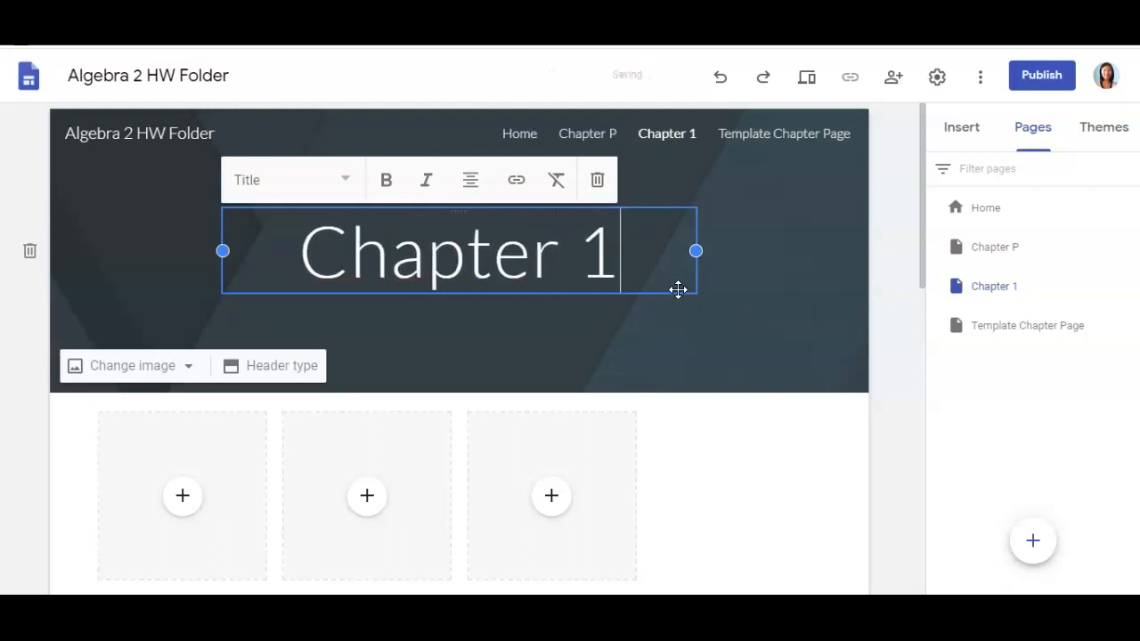
{"action": "left_click", "coordinate": [723, 474]}
- Return to the site's Home page and bring up the site's sharing settings
{"action": "scroll", "coordinate": [722, 474], "scroll_direction": "down", "scroll_amount": 10}
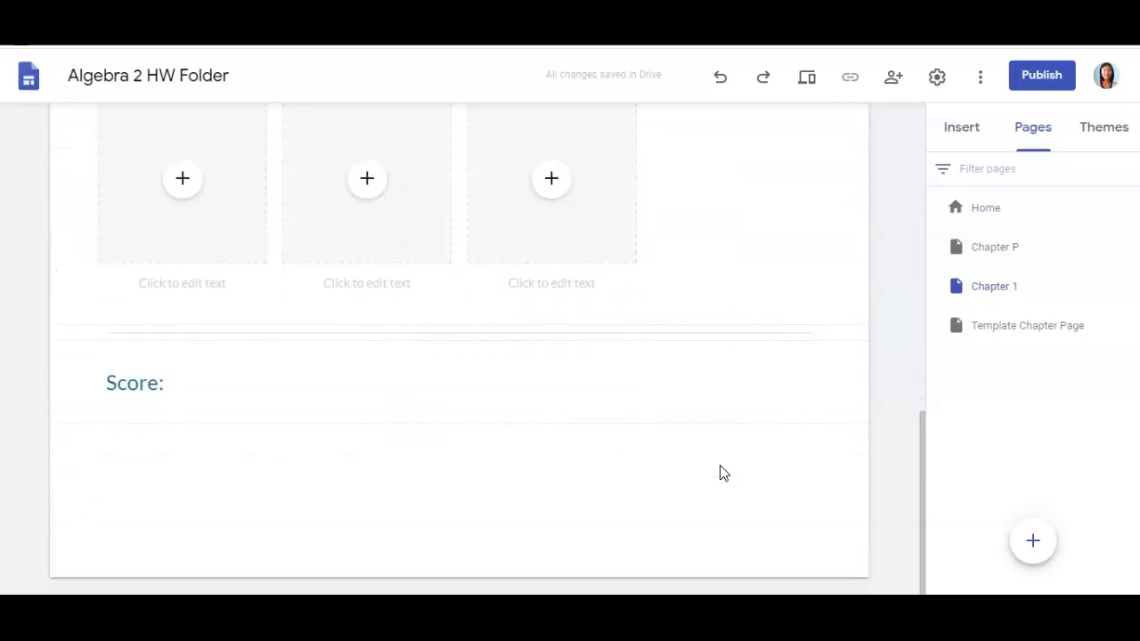
{"action": "scroll", "coordinate": [448, 433], "scroll_direction": "up", "scroll_amount": 4}
{"action": "scroll", "coordinate": [448, 434], "scroll_direction": "up", "scroll_amount": 3}
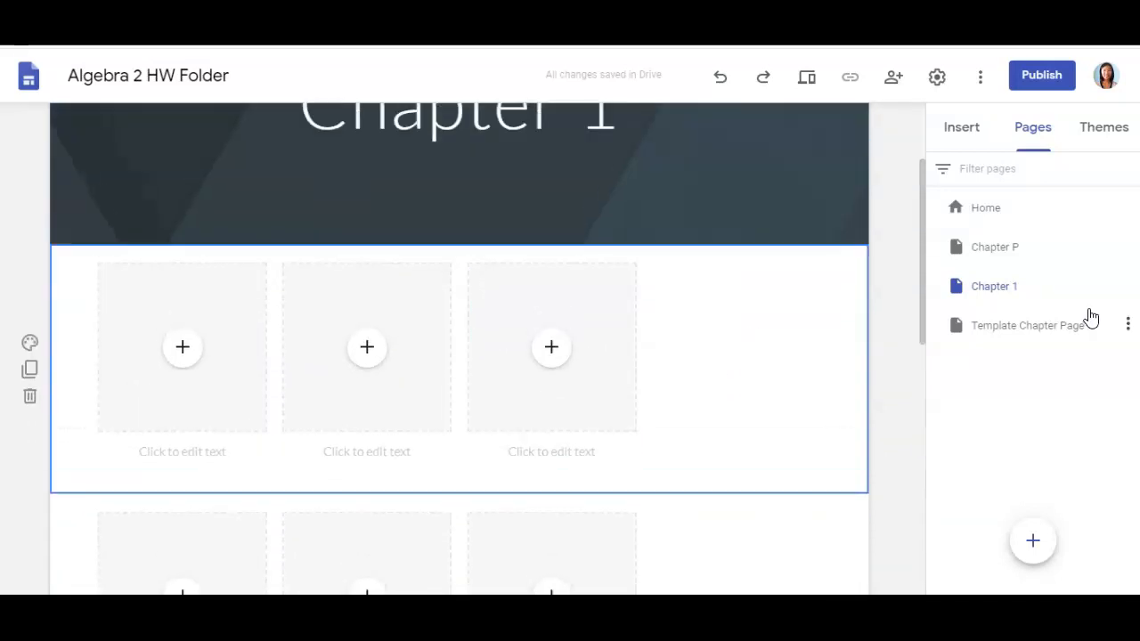
{"action": "scroll", "coordinate": [360, 378], "scroll_direction": "up", "scroll_amount": 2}
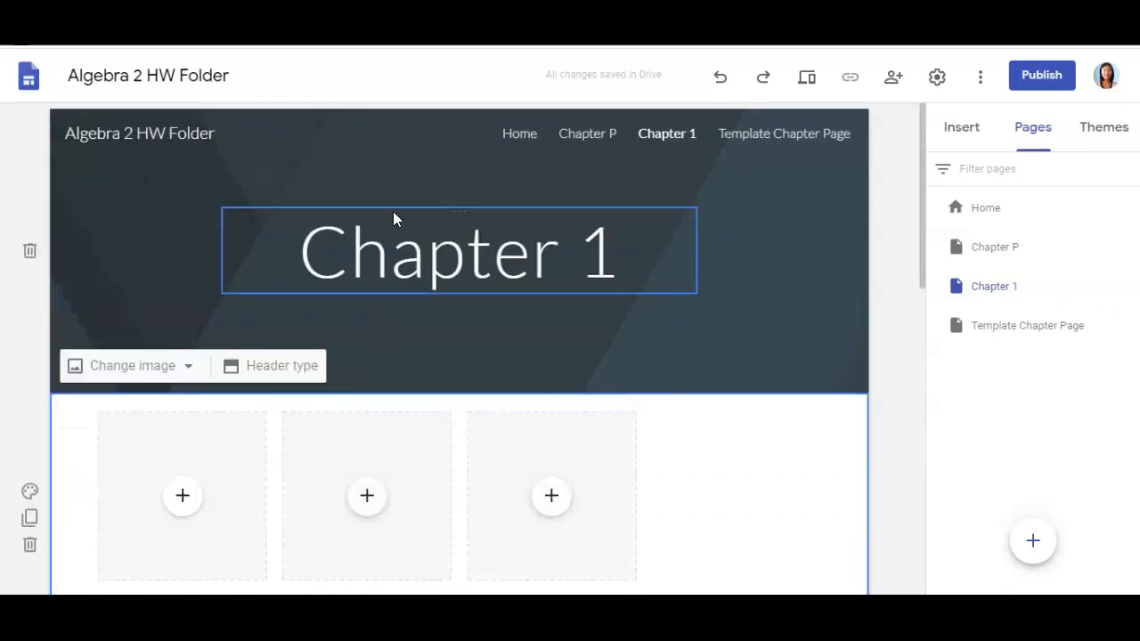
{"action": "left_click", "coordinate": [523, 135]}
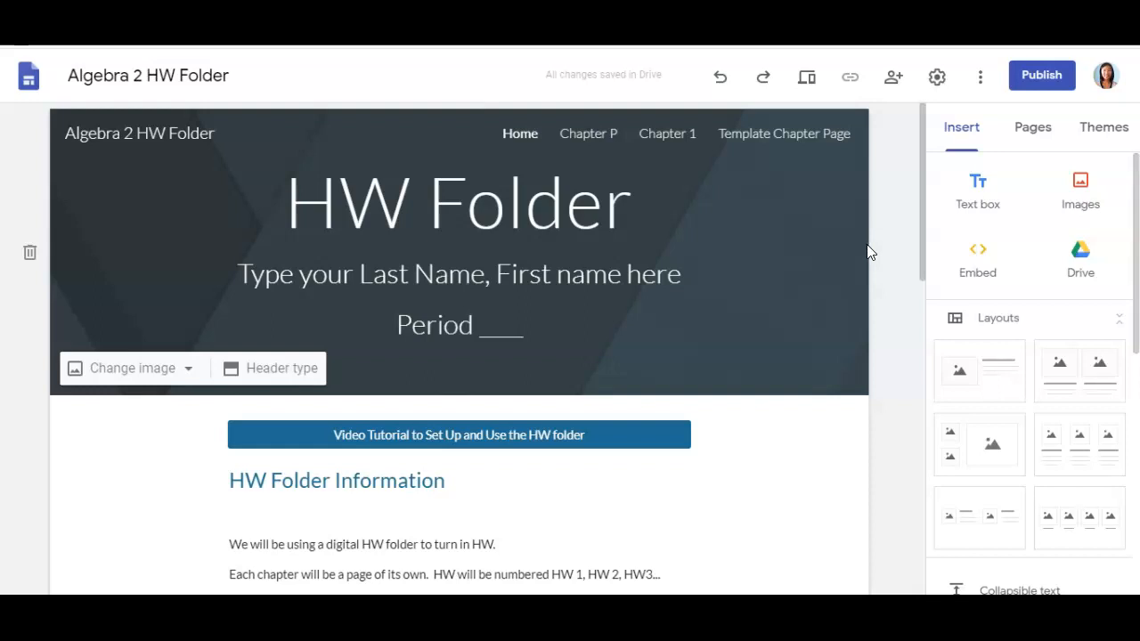
{"action": "left_click", "coordinate": [891, 82]}
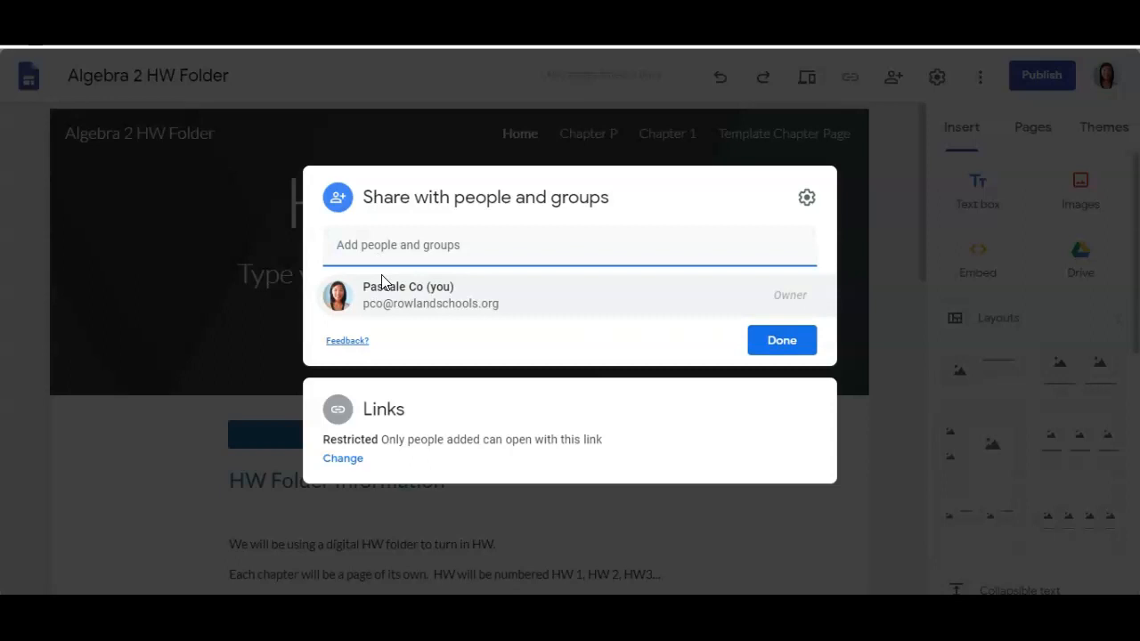
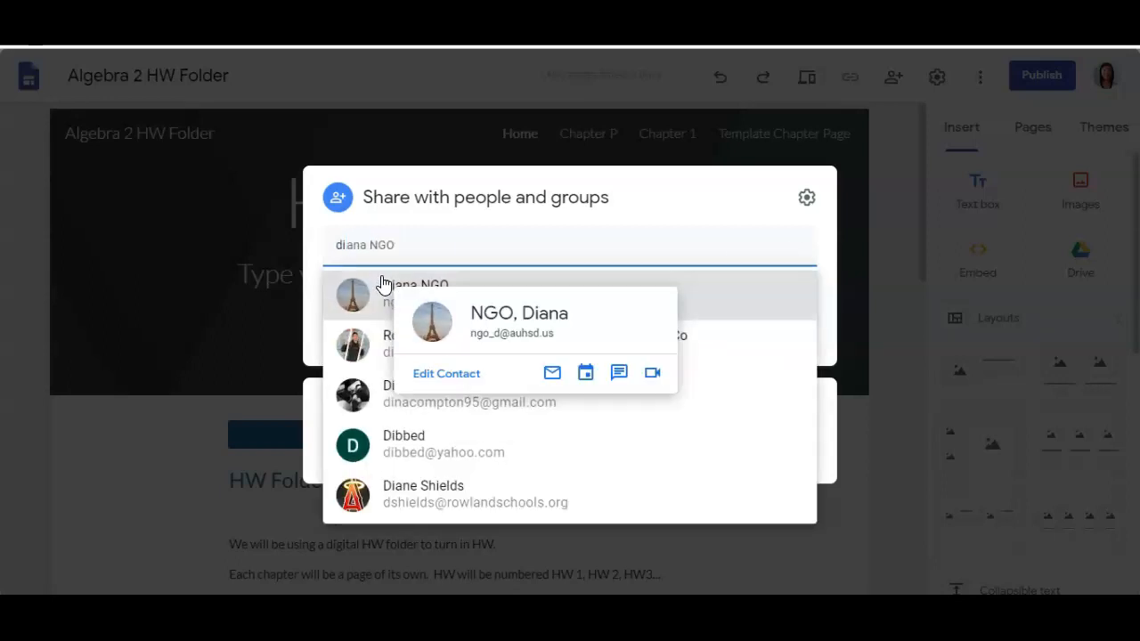
{"action": "left_click", "coordinate": [383, 284]}
{"action": "left_click", "coordinate": [431, 313]}
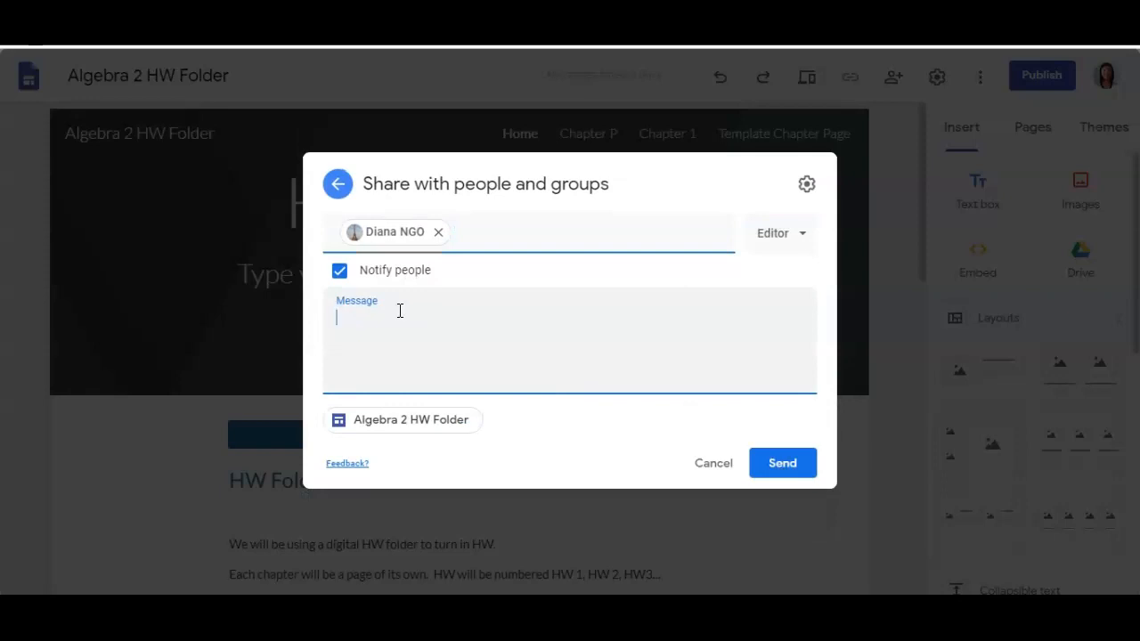
{"action": "type", "text": "Name (last, first)"}
{"action": "key", "text": "Return"}
{"action": "type", "text": "Period ___"}
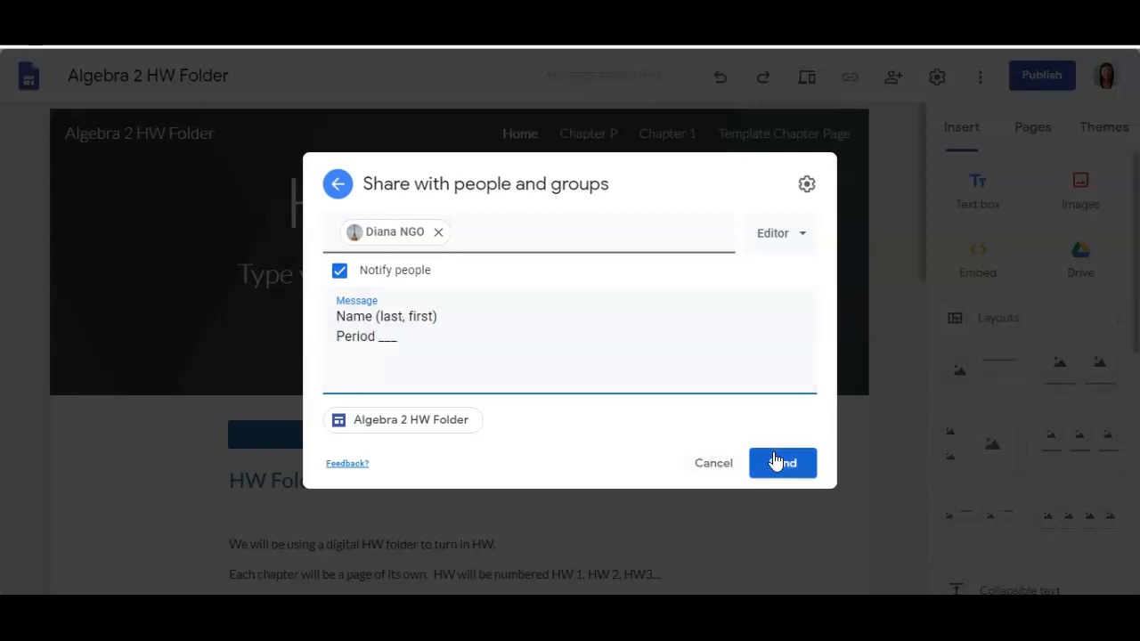
{"action": "left_click", "coordinate": [713, 462]}
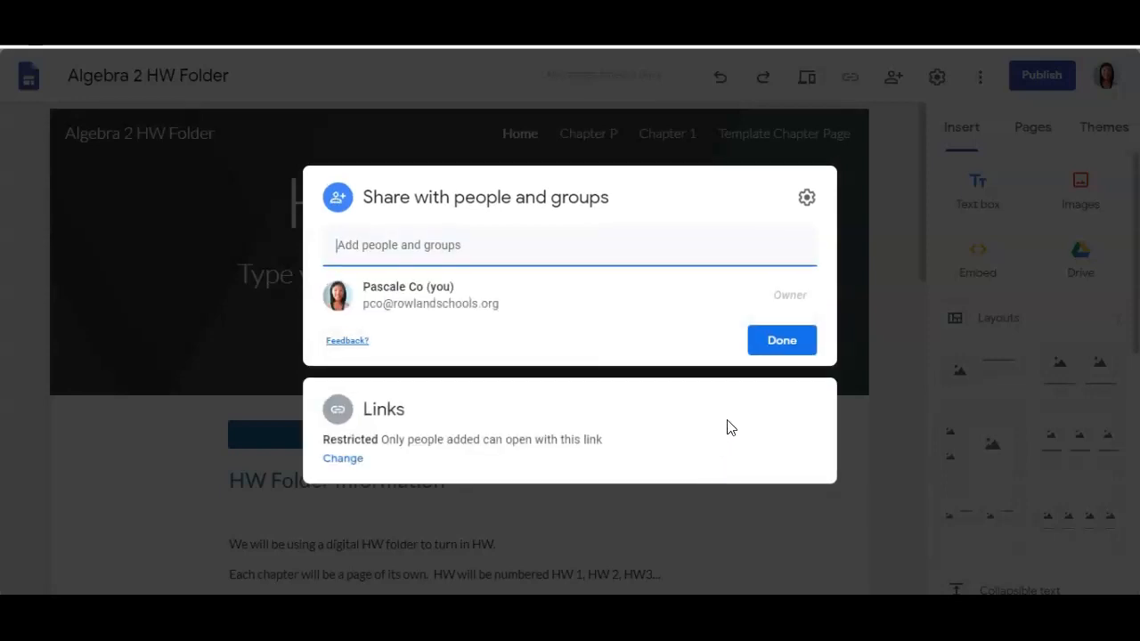
{"action": "left_click", "coordinate": [782, 345]}
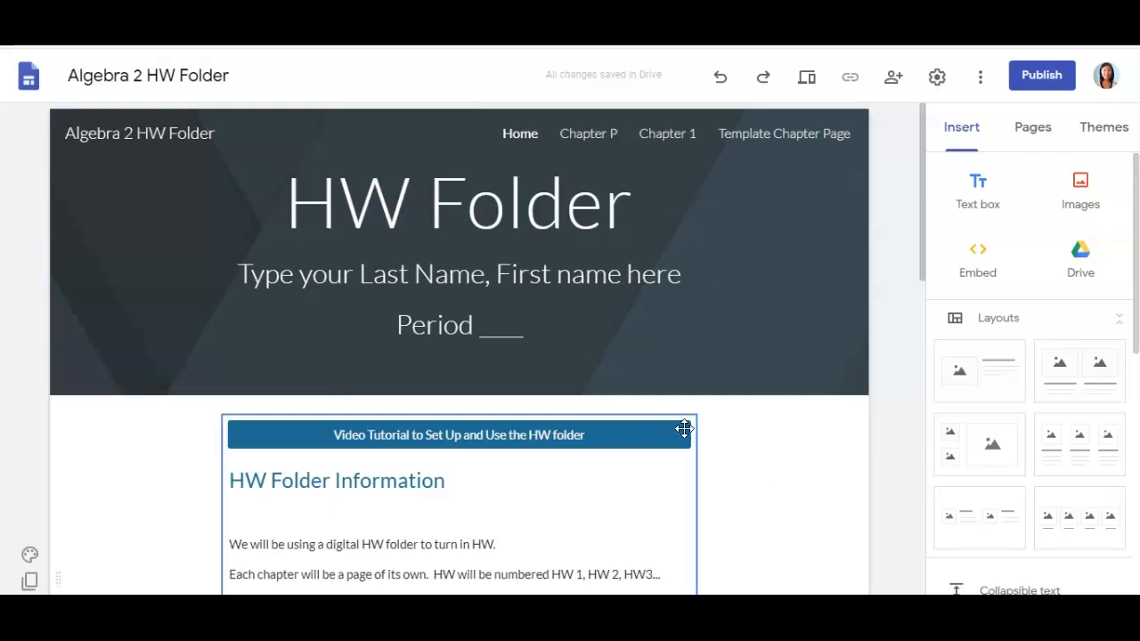
- Publish the Algebra 2 HW Folder site, keeping the algebra2hwfolder web address
{"action": "scroll", "coordinate": [729, 460], "scroll_direction": "down", "scroll_amount": 9}
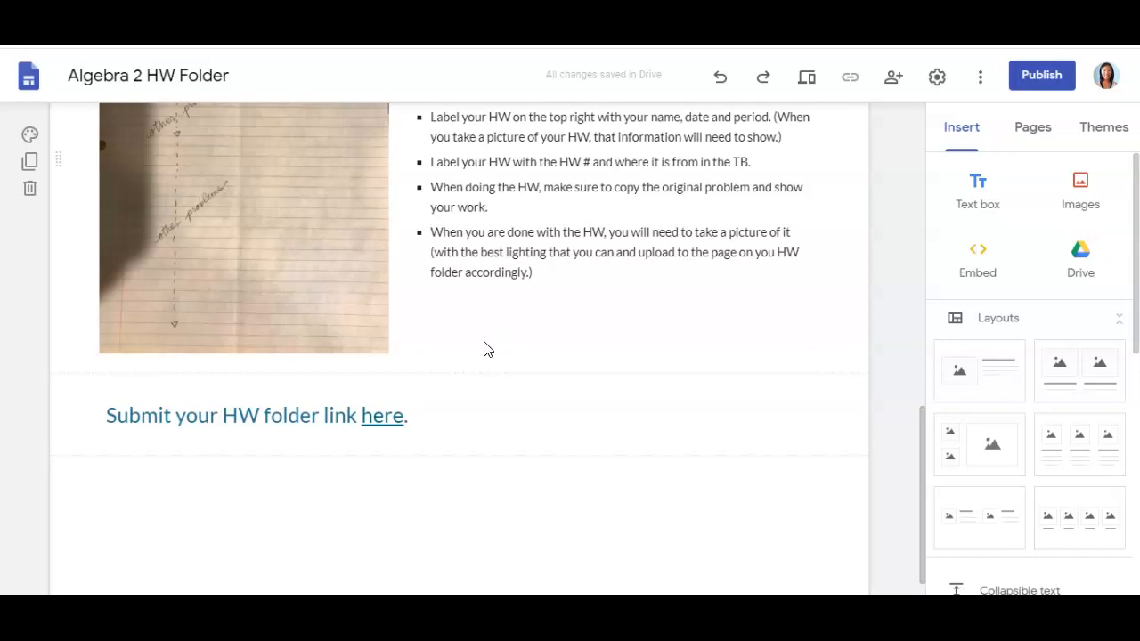
{"action": "left_click", "coordinate": [1031, 75]}
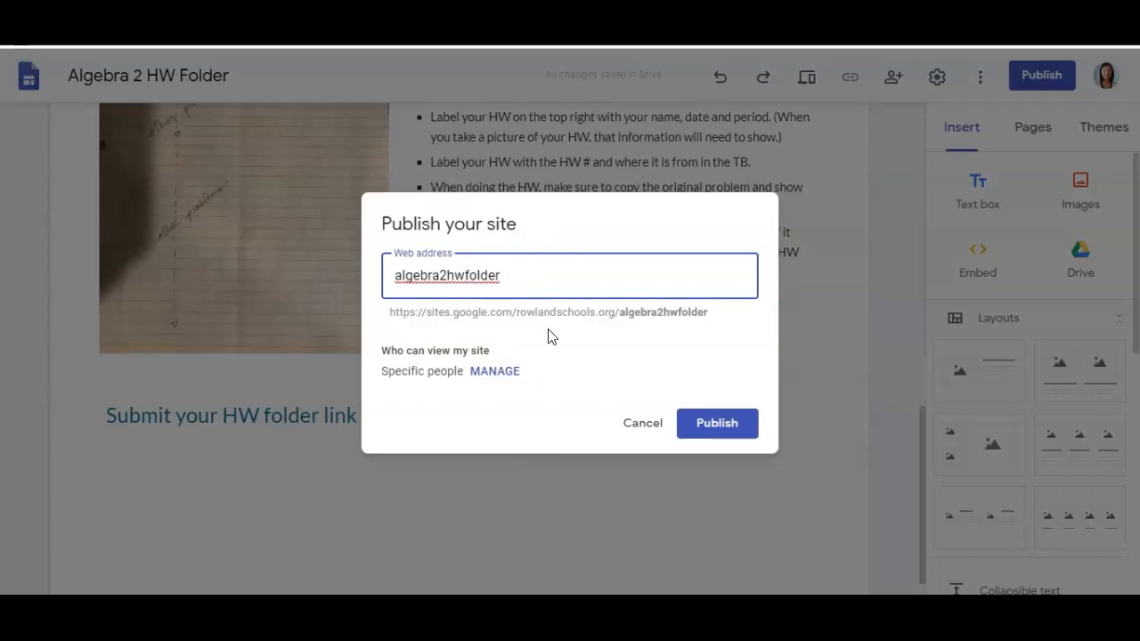
{"action": "left_click", "coordinate": [718, 425]}
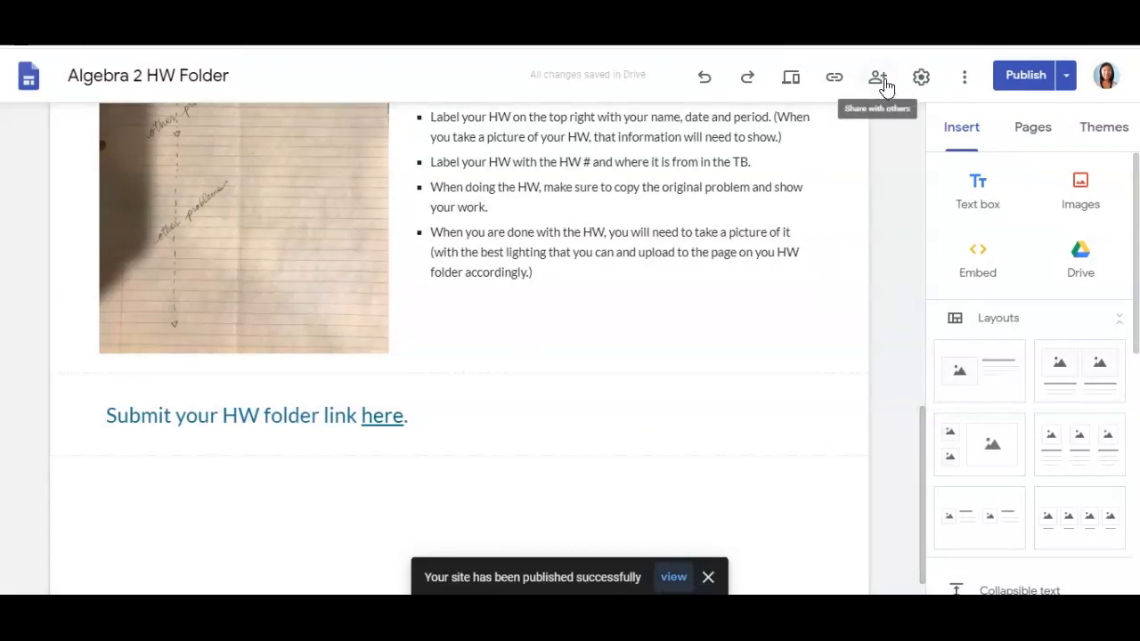
- Copy the published site link, then follow the 'here' link to the homework submission form
{"action": "left_click", "coordinate": [836, 77]}
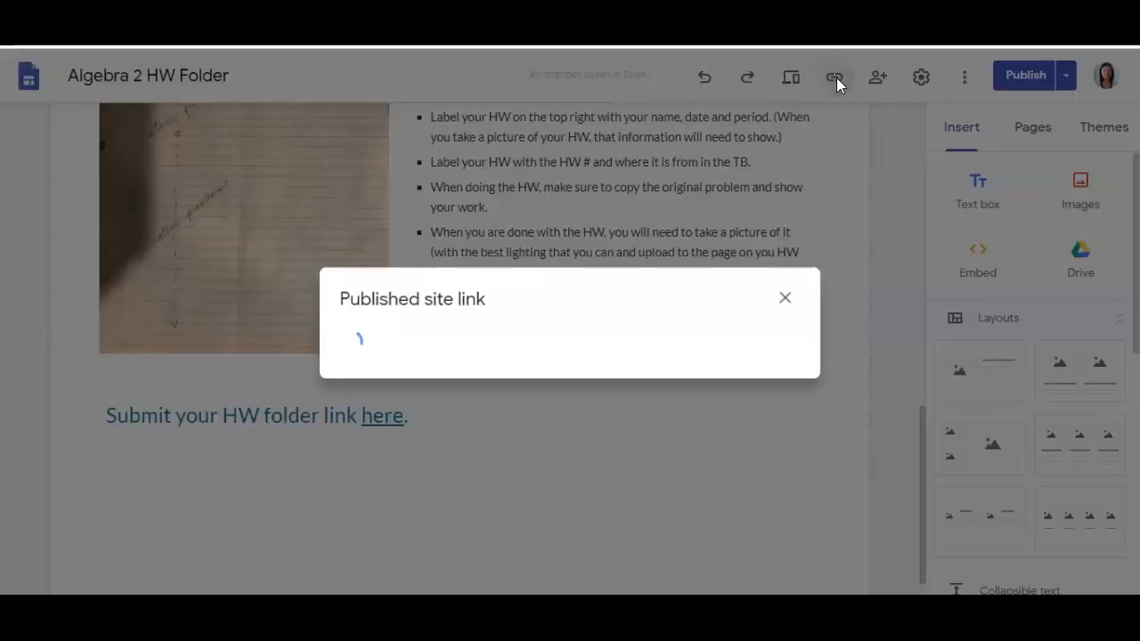
{"action": "left_click", "coordinate": [769, 336]}
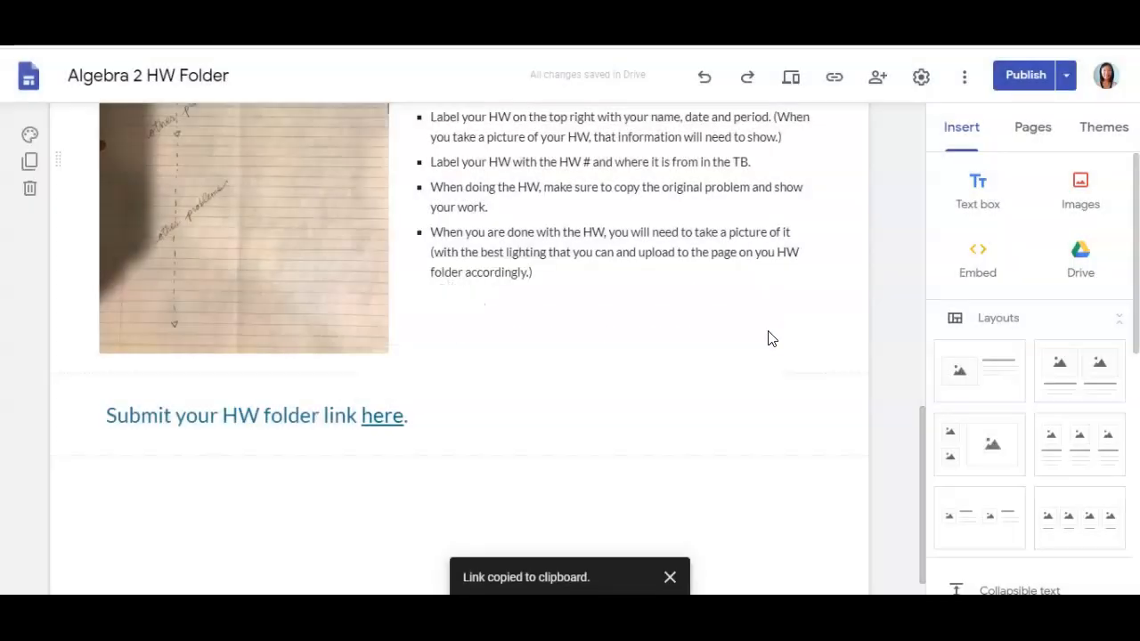
{"action": "left_click", "coordinate": [395, 418]}
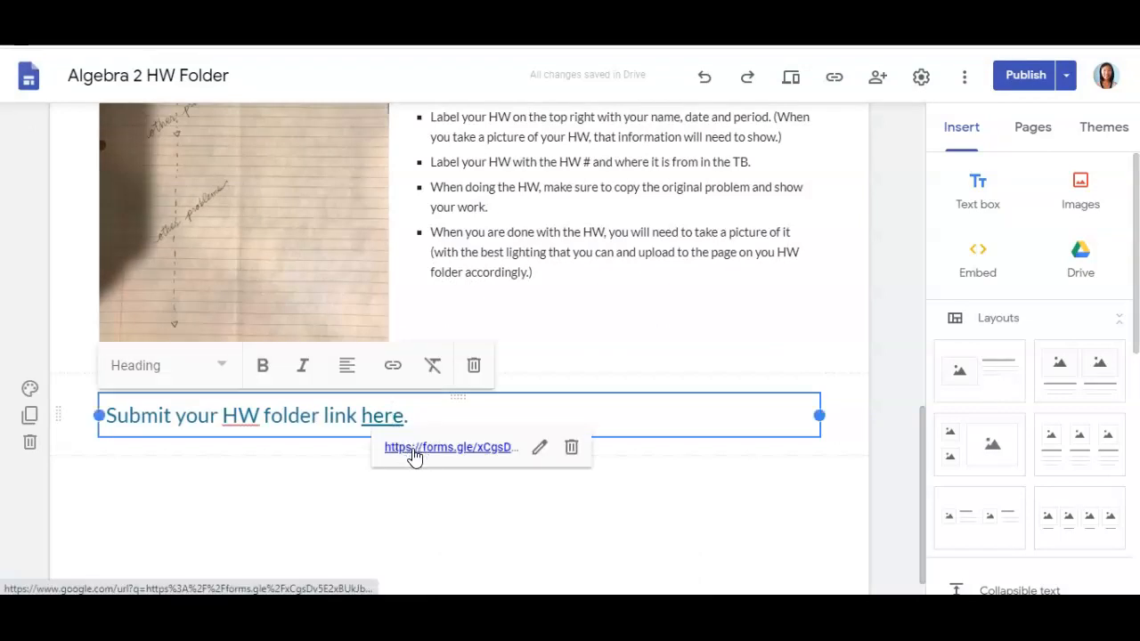
{"action": "left_click", "coordinate": [414, 447]}
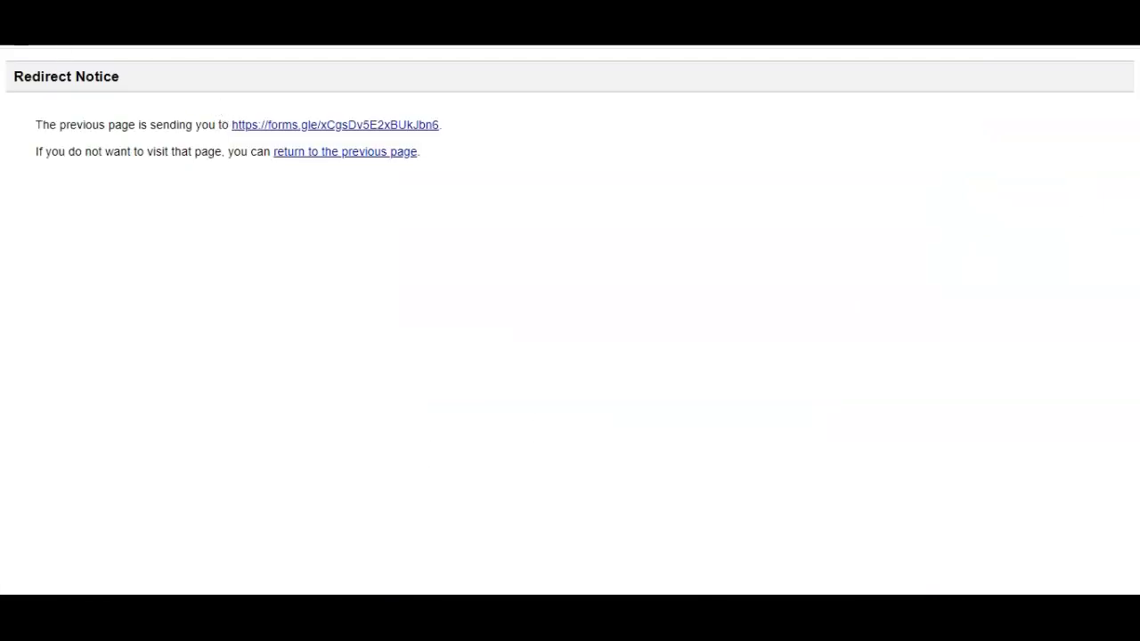
- Paste the site link as the 'Link to your HW folder' answer, then leave the form unsent
{"action": "left_click", "coordinate": [64, 43]}
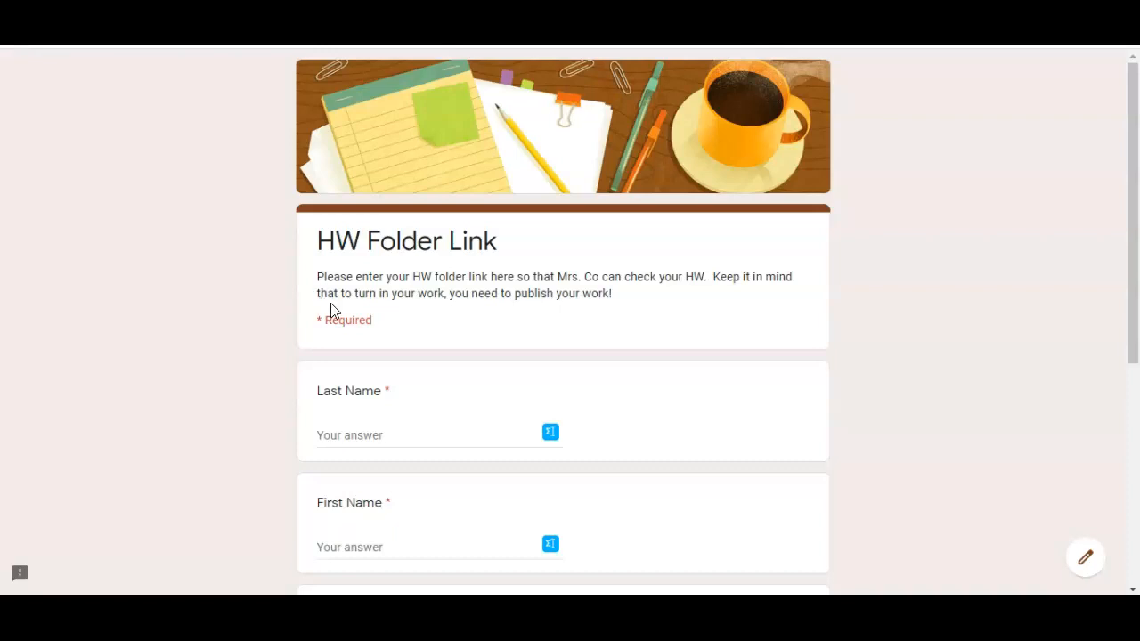
{"action": "scroll", "coordinate": [275, 352], "scroll_direction": "down", "scroll_amount": 5}
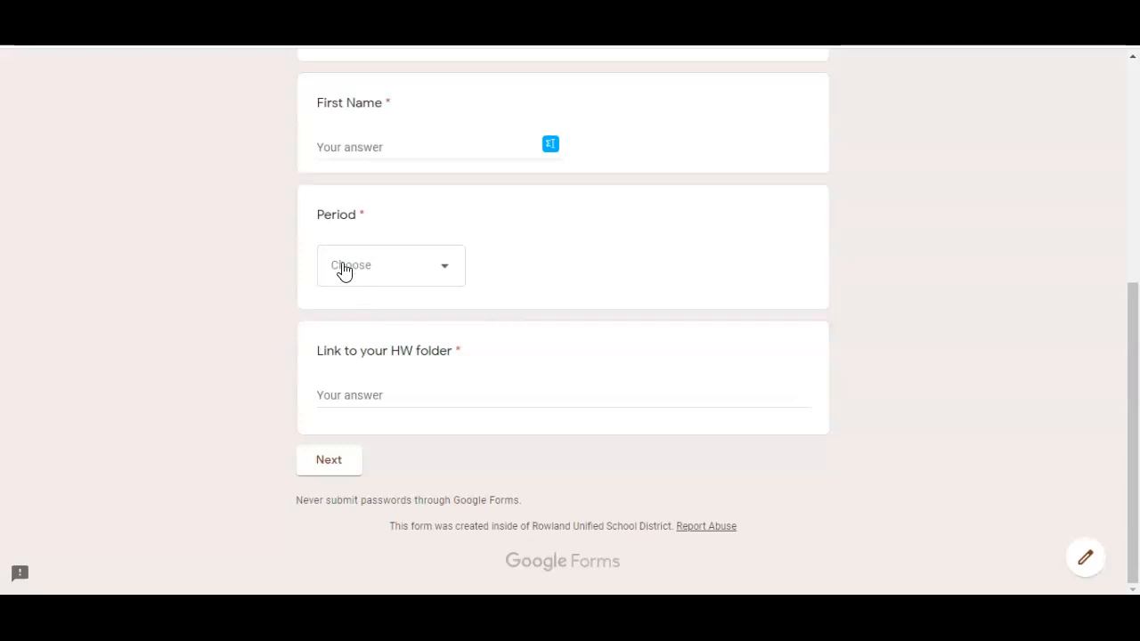
{"action": "left_click", "coordinate": [360, 397]}
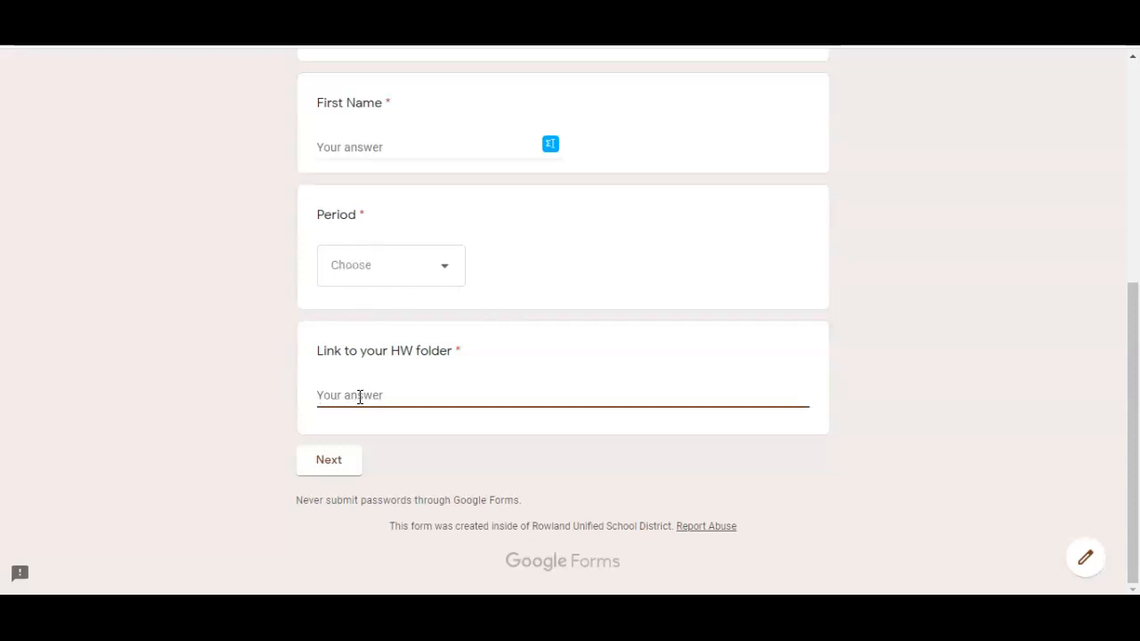
{"action": "key", "text": "ctrl+v"}
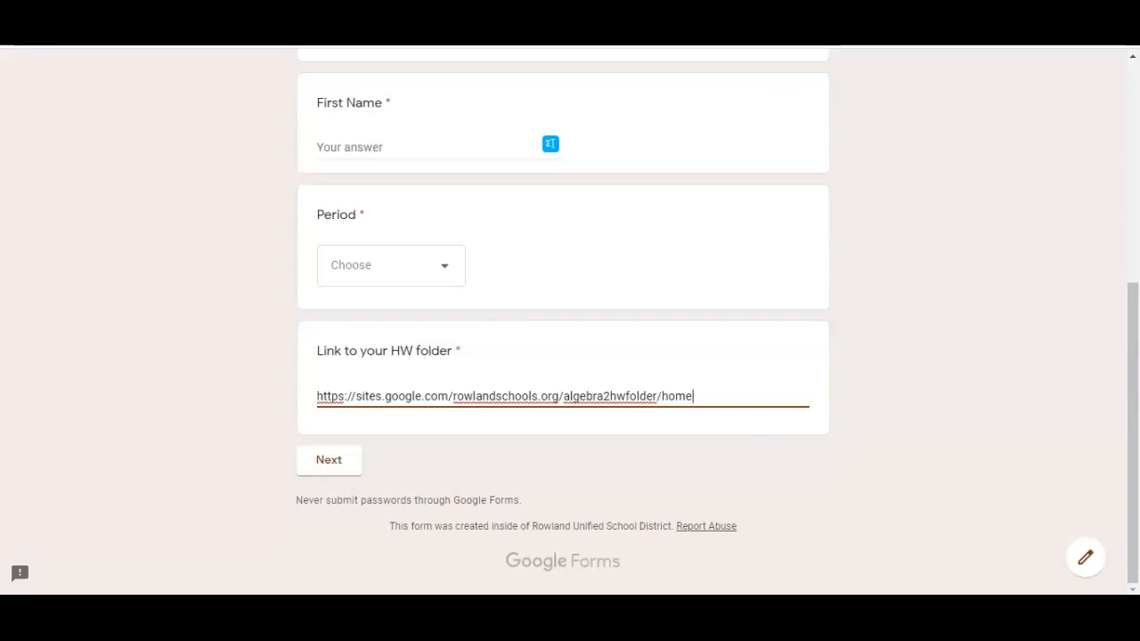
{"action": "left_click", "coordinate": [788, 12]}
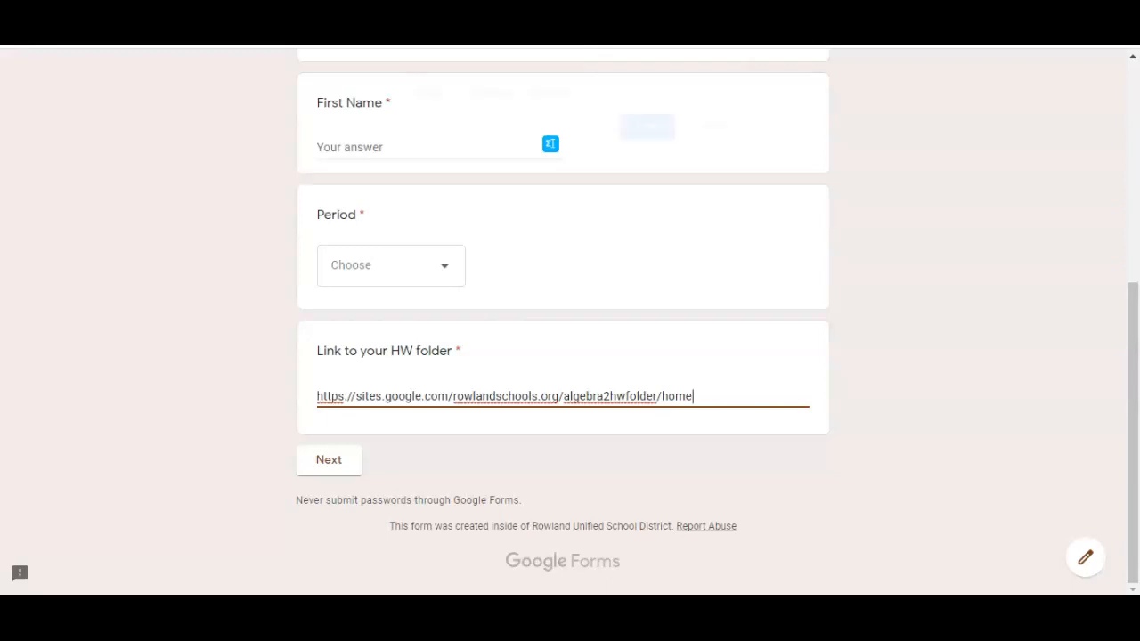
{"action": "left_click", "coordinate": [667, 135]}
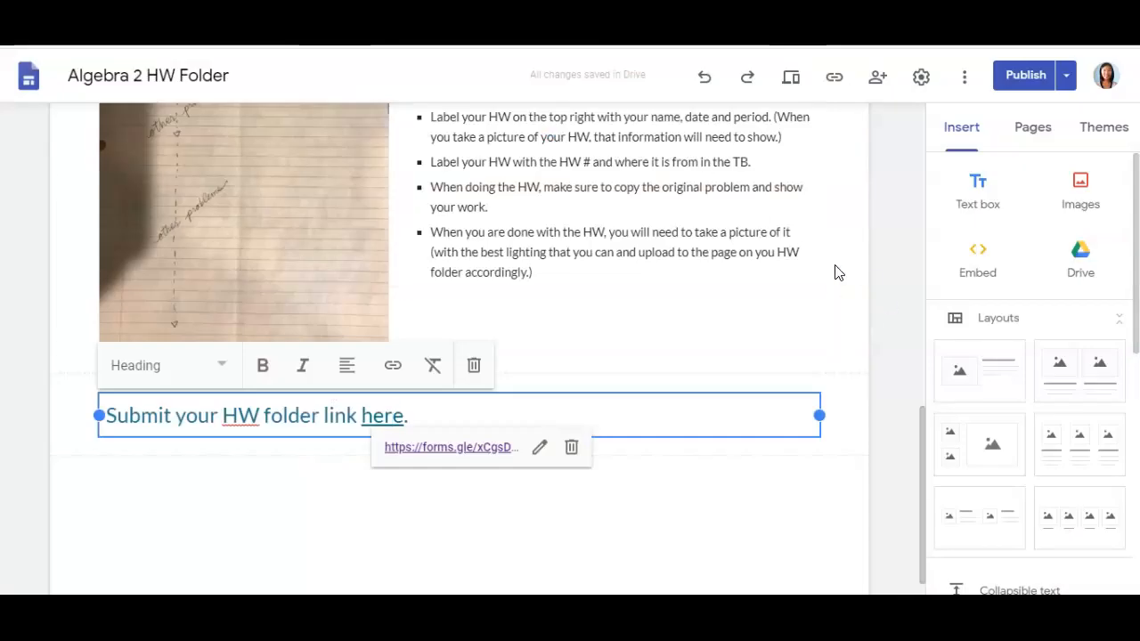
{"action": "left_click", "coordinate": [754, 488]}
{"action": "scroll", "coordinate": [754, 486], "scroll_direction": "up", "scroll_amount": 3}
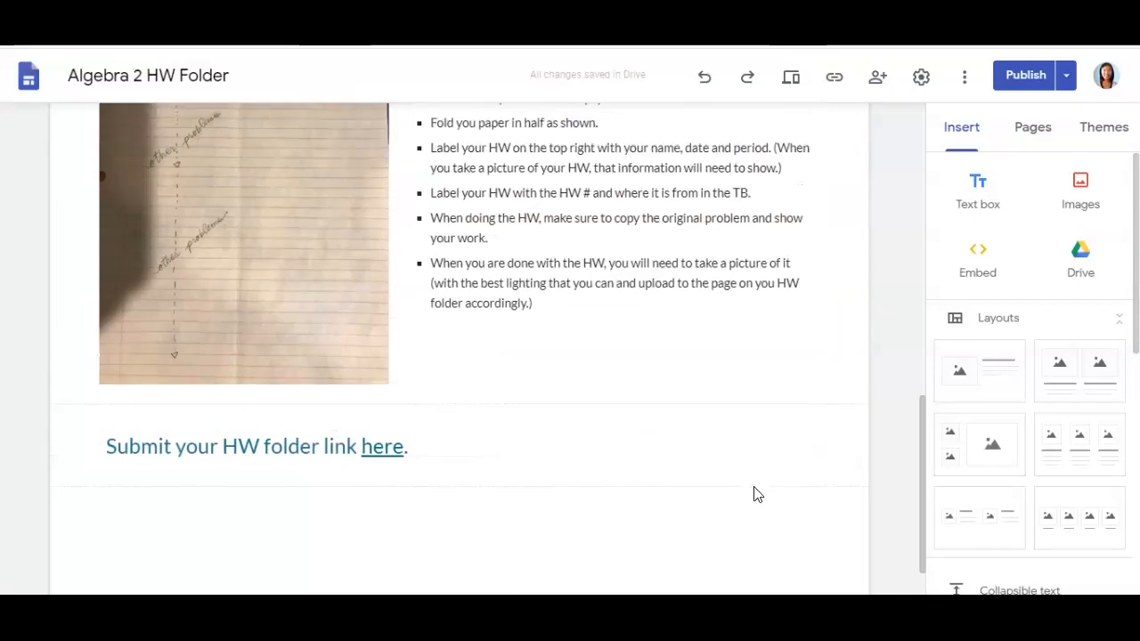
{"action": "scroll", "coordinate": [754, 488], "scroll_direction": "up", "scroll_amount": 7}
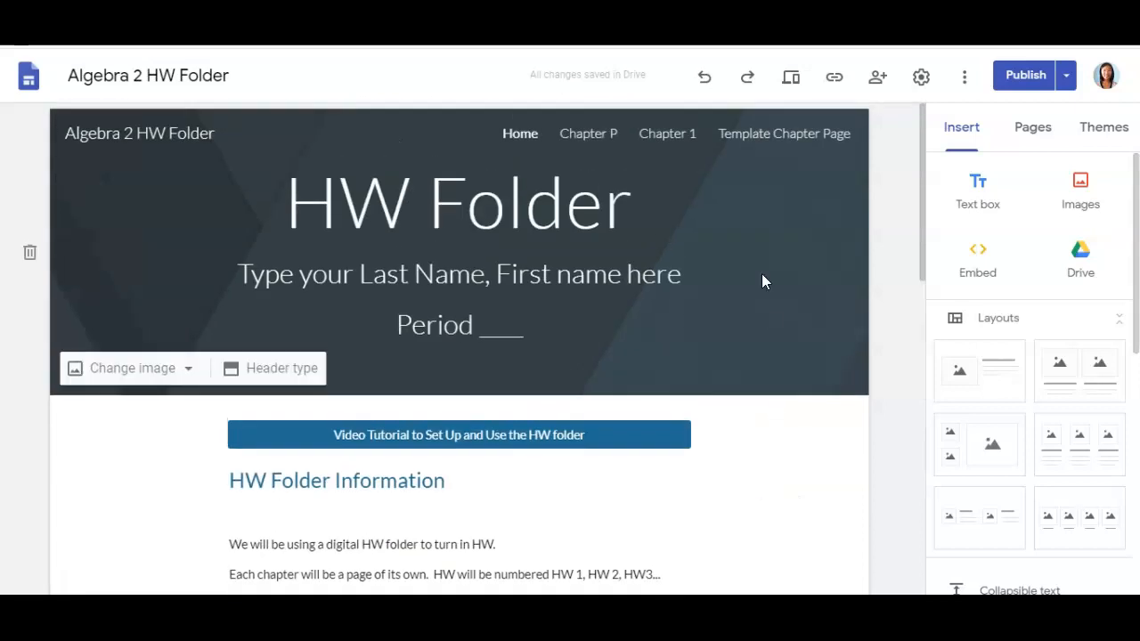
{"action": "left_click", "coordinate": [791, 86]}
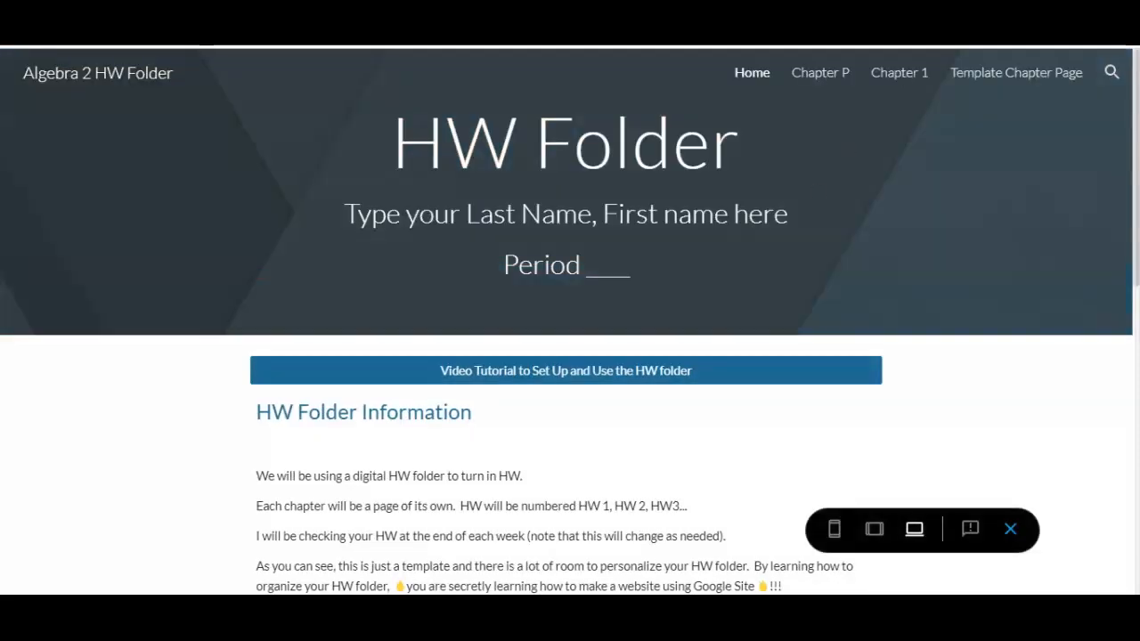
{"action": "scroll", "coordinate": [862, 401], "scroll_direction": "down", "scroll_amount": 9}
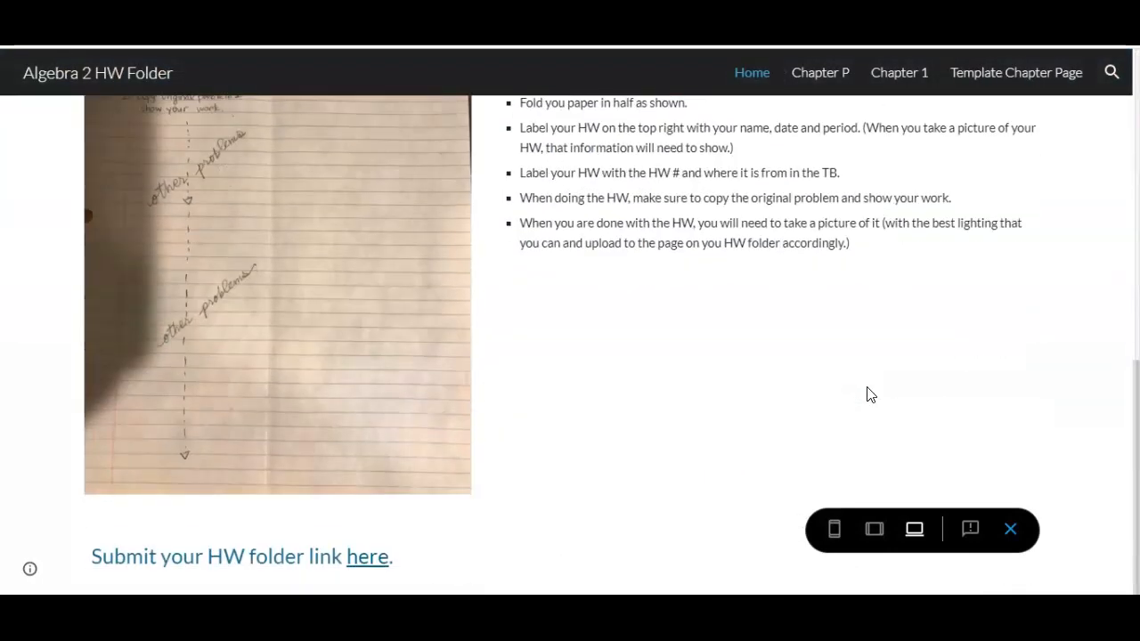
{"action": "scroll", "coordinate": [845, 396], "scroll_direction": "up", "scroll_amount": 10}
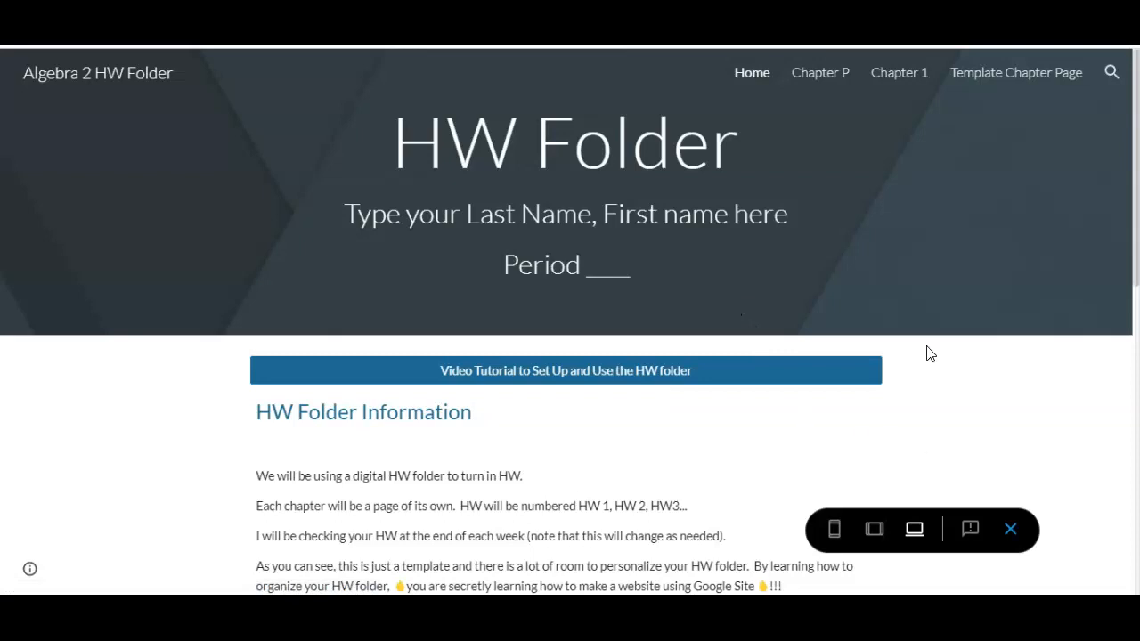
{"action": "left_click", "coordinate": [1010, 529]}
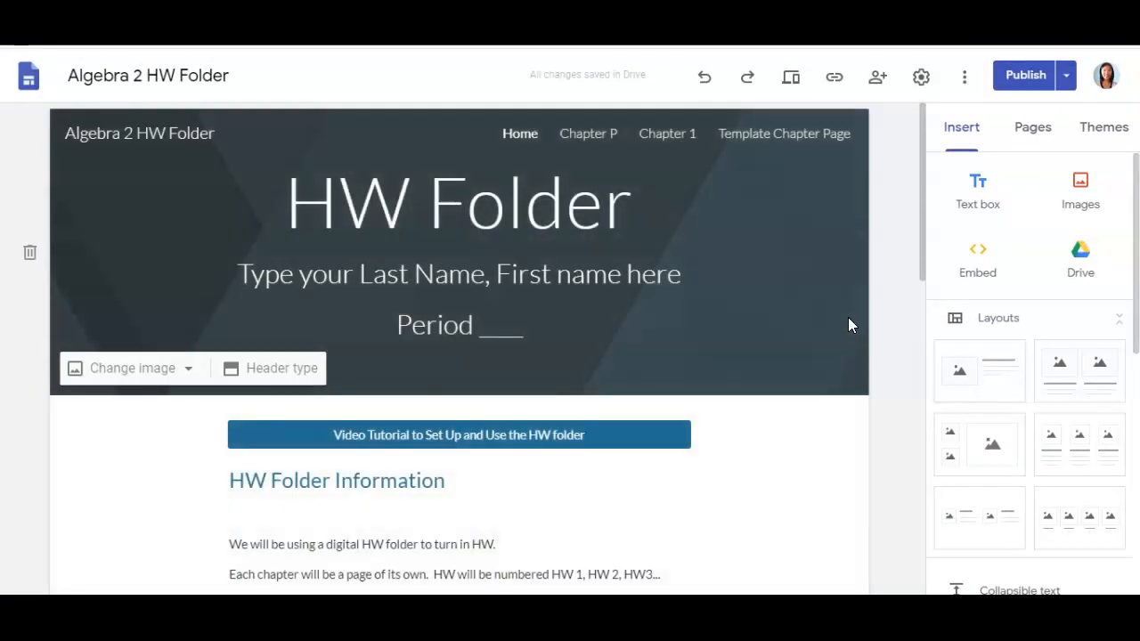
{"action": "scroll", "coordinate": [843, 326], "scroll_direction": "down", "scroll_amount": 10}
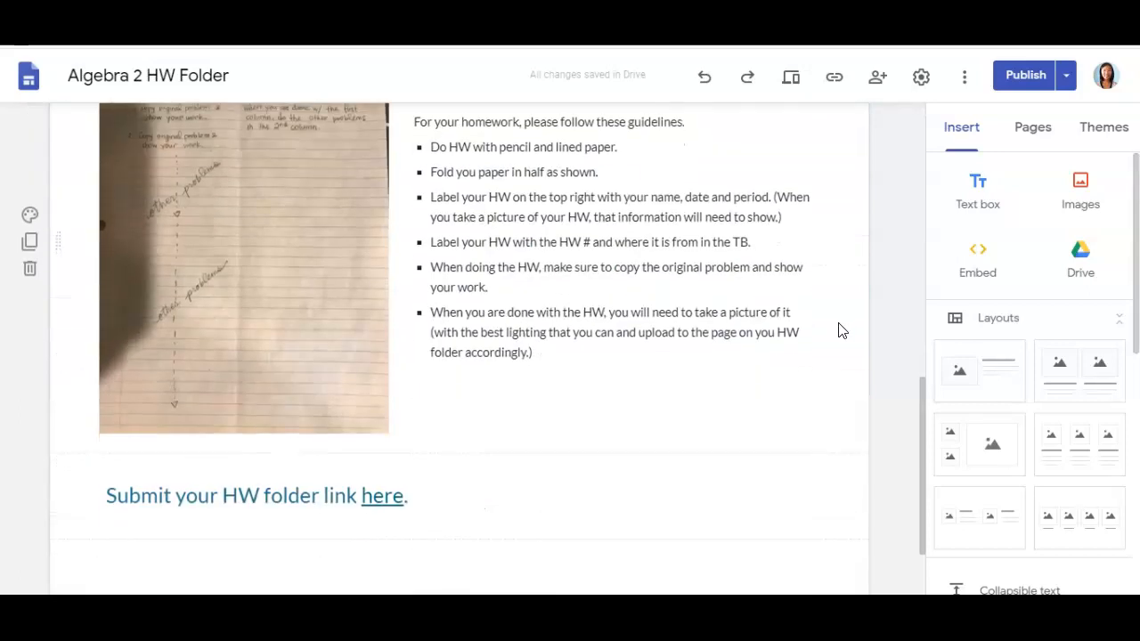
{"action": "scroll", "coordinate": [840, 330], "scroll_direction": "up", "scroll_amount": 4}
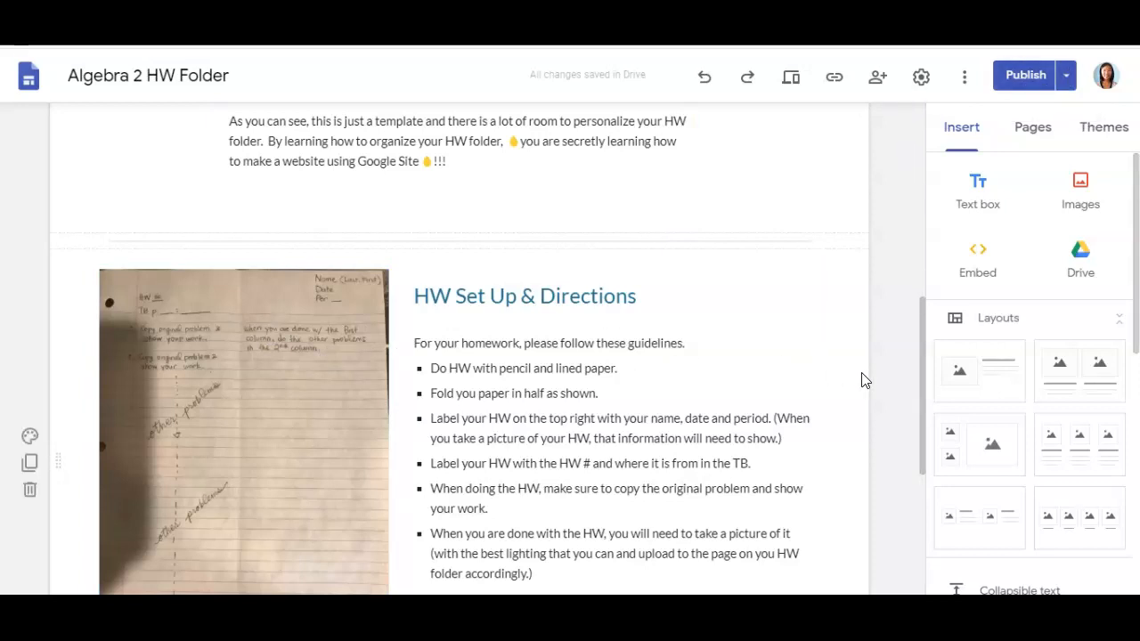
{"action": "scroll", "coordinate": [854, 378], "scroll_direction": "down", "scroll_amount": 4}
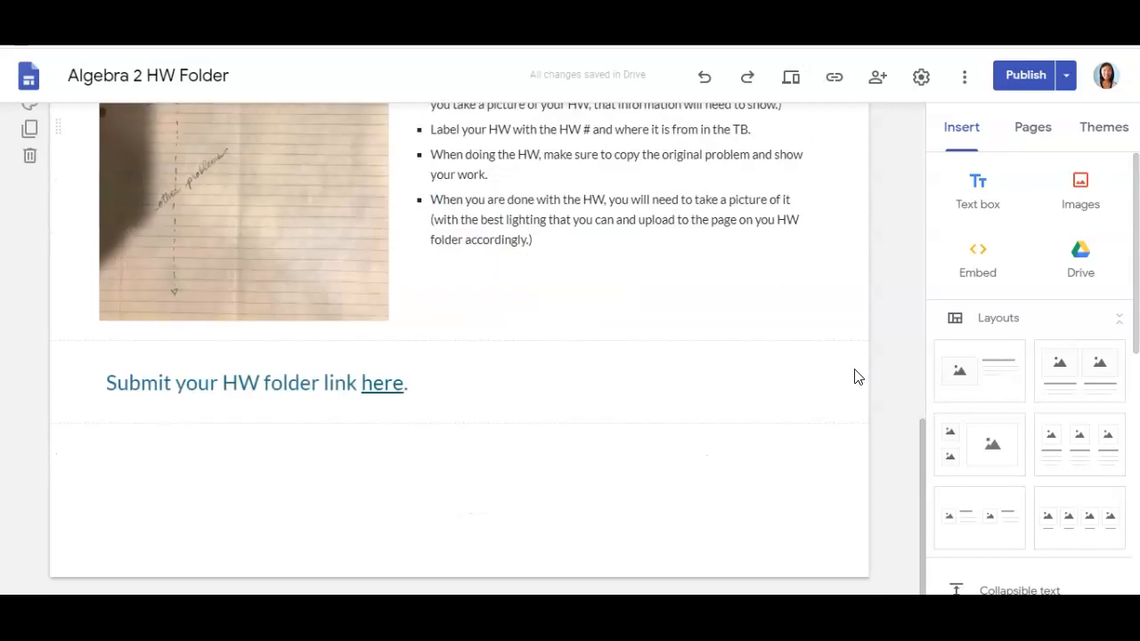
{"action": "scroll", "coordinate": [855, 373], "scroll_direction": "up", "scroll_amount": 4}
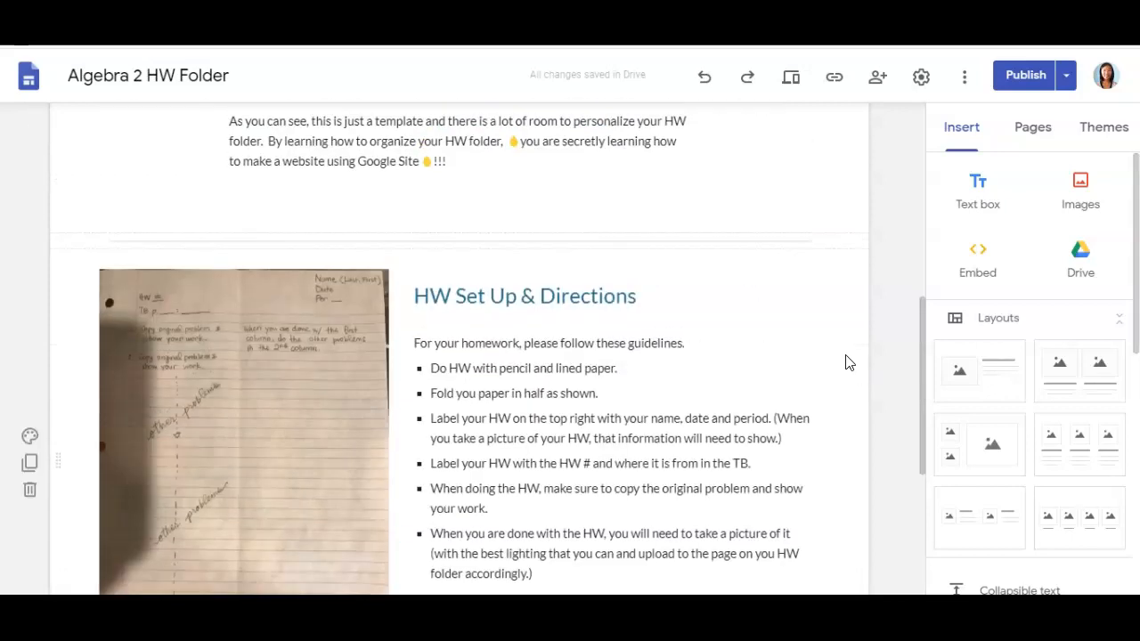